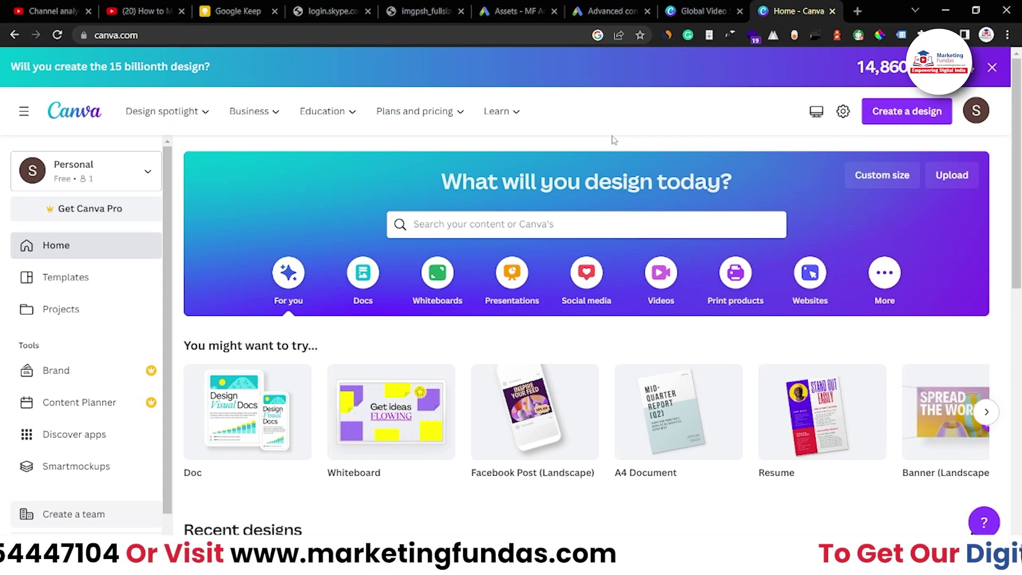
Create a new blank Weekly Schedule Planner design by searching 'weekly s'
{"action": "left_click", "coordinate": [881, 119]}
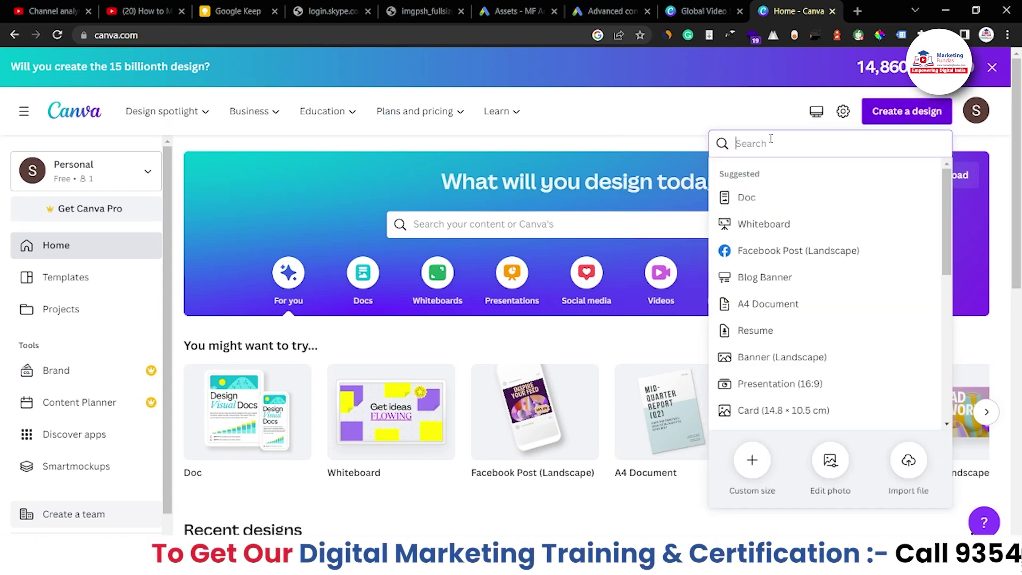
{"action": "type", "text": "weekly s"}
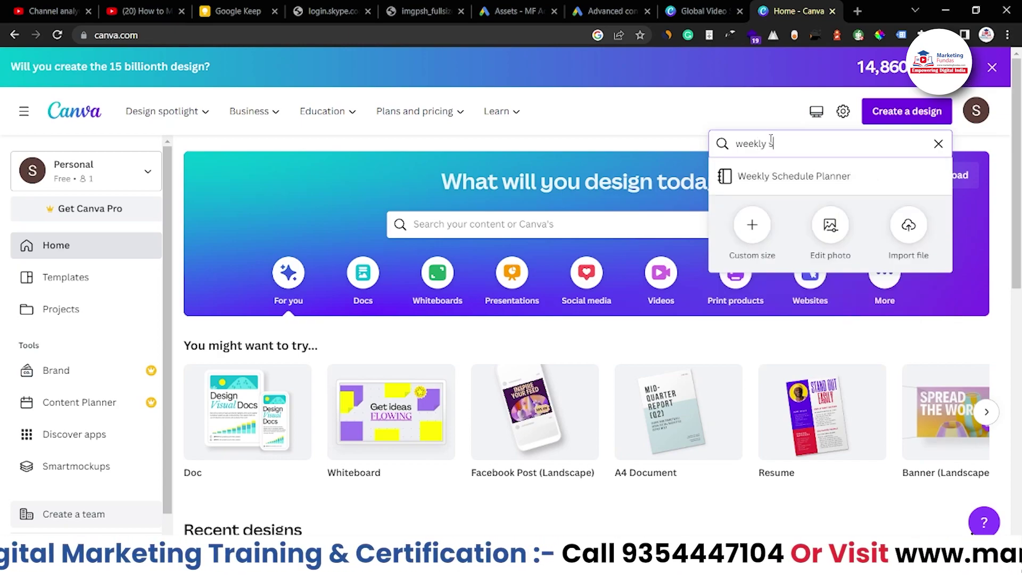
{"action": "left_click", "coordinate": [775, 176]}
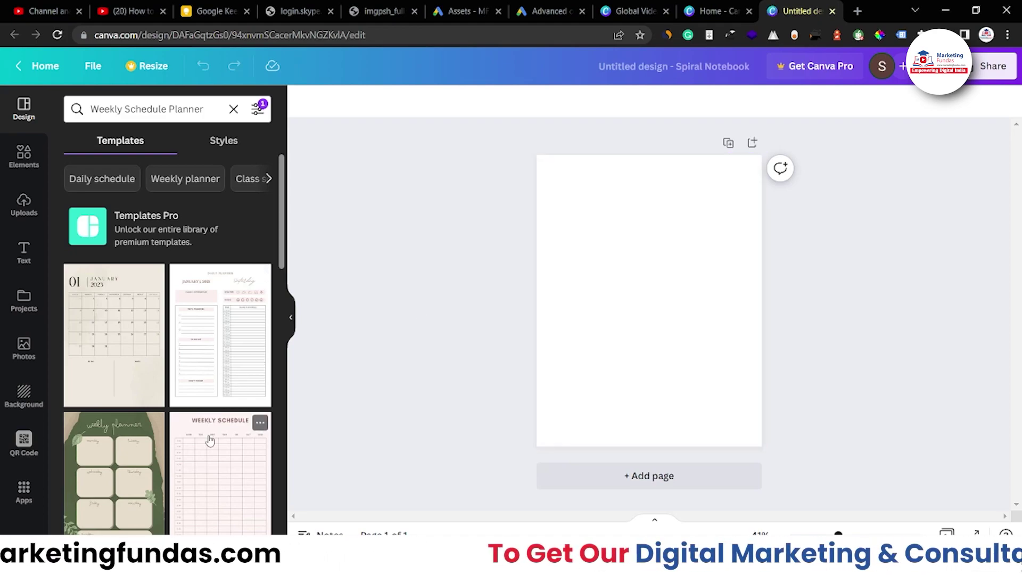
Browse the Weekly Schedule Planner template results in the Templates panel
{"action": "scroll", "coordinate": [208, 429], "scroll_direction": "down", "scroll_amount": 10}
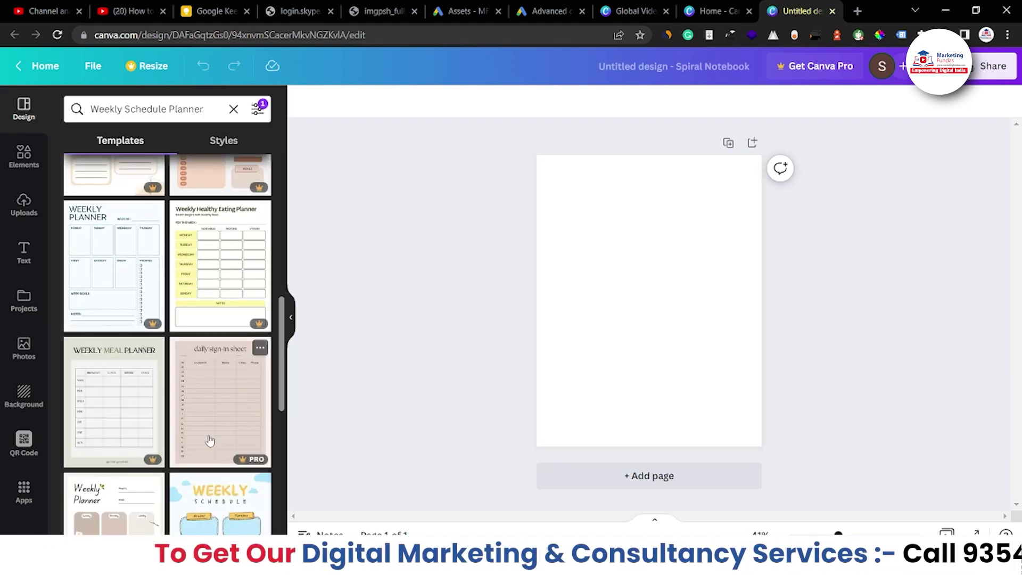
{"action": "scroll", "coordinate": [209, 441], "scroll_direction": "down", "scroll_amount": 5}
{"action": "scroll", "coordinate": [209, 440], "scroll_direction": "up", "scroll_amount": 5}
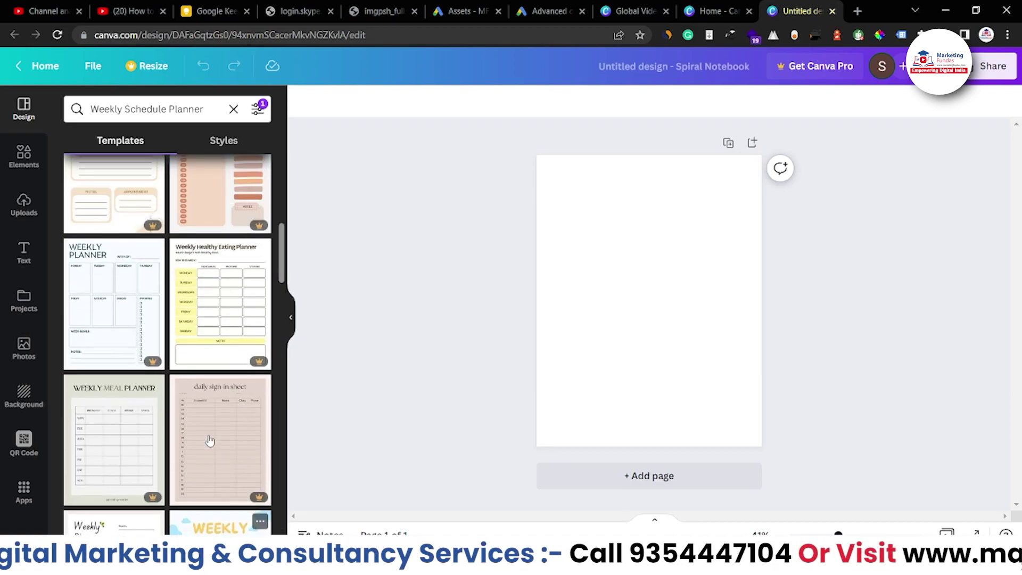
{"action": "scroll", "coordinate": [209, 436], "scroll_direction": "up", "scroll_amount": 10}
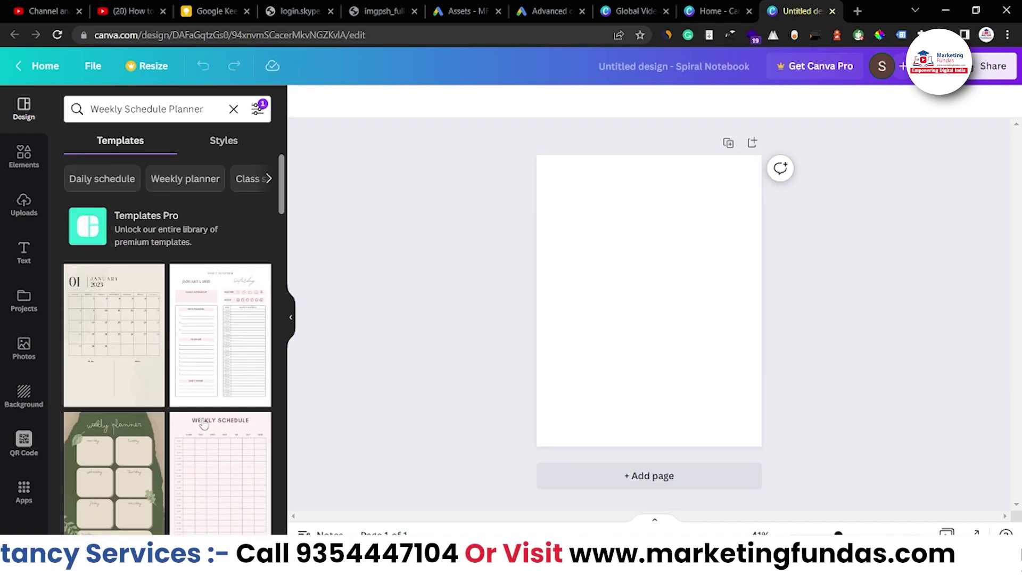
{"action": "scroll", "coordinate": [203, 424], "scroll_direction": "down", "scroll_amount": 4}
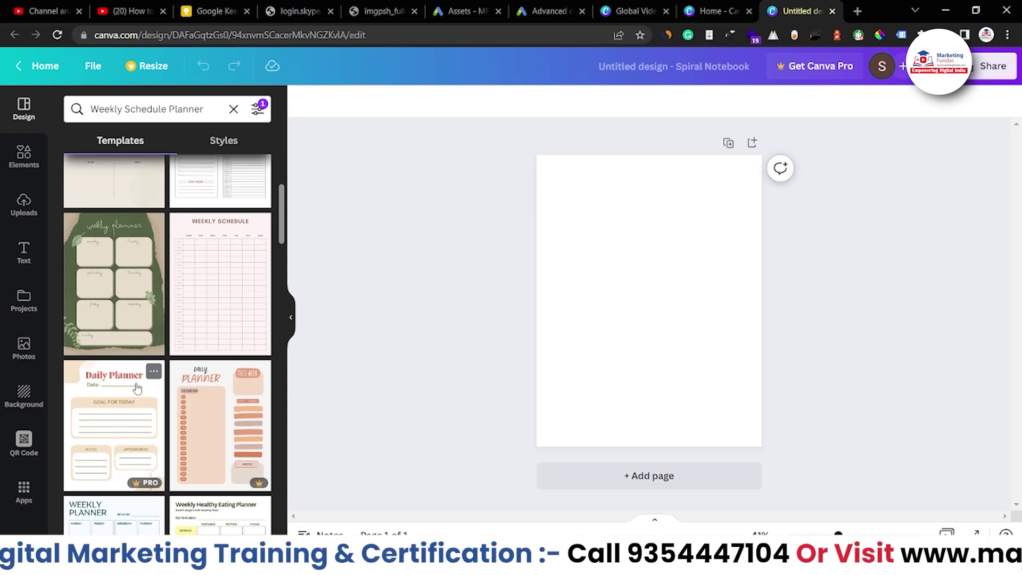
{"action": "scroll", "coordinate": [137, 388], "scroll_direction": "down", "scroll_amount": 3}
{"action": "scroll", "coordinate": [179, 347], "scroll_direction": "up", "scroll_amount": 4}
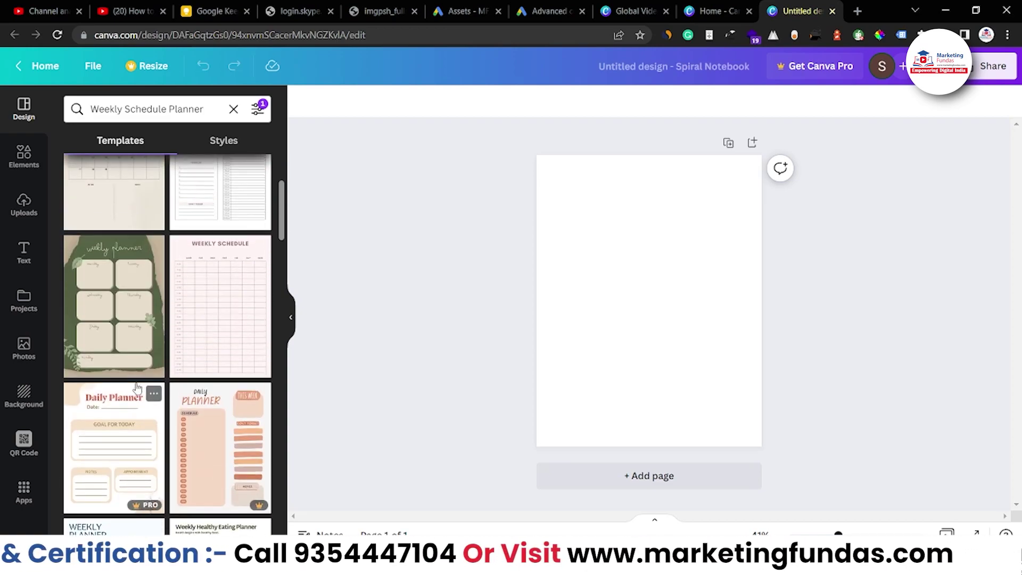
{"action": "scroll", "coordinate": [179, 347], "scroll_direction": "up", "scroll_amount": 3}
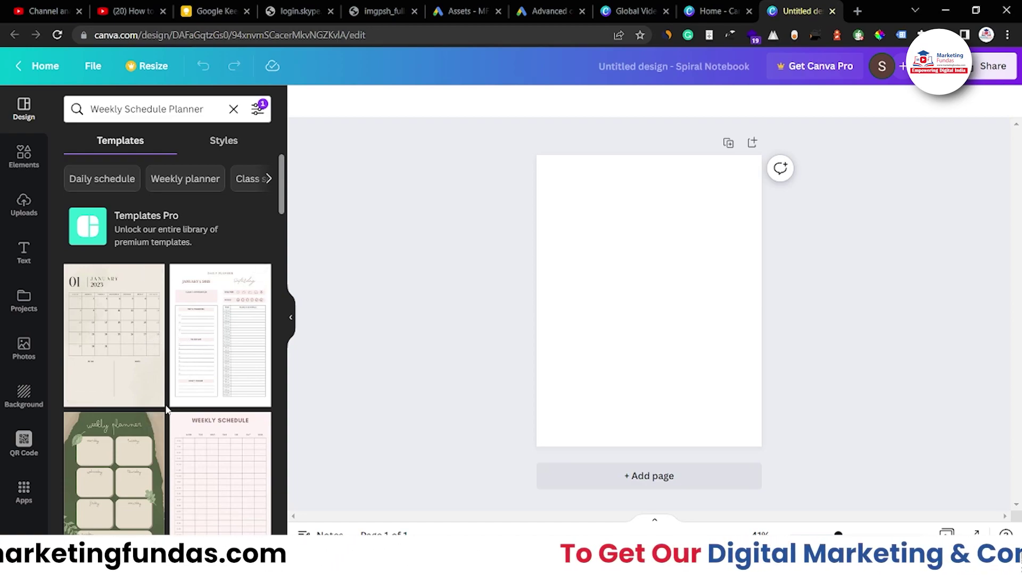
{"action": "scroll", "coordinate": [166, 410], "scroll_direction": "down", "scroll_amount": 3}
{"action": "scroll", "coordinate": [166, 410], "scroll_direction": "up", "scroll_amount": 3}
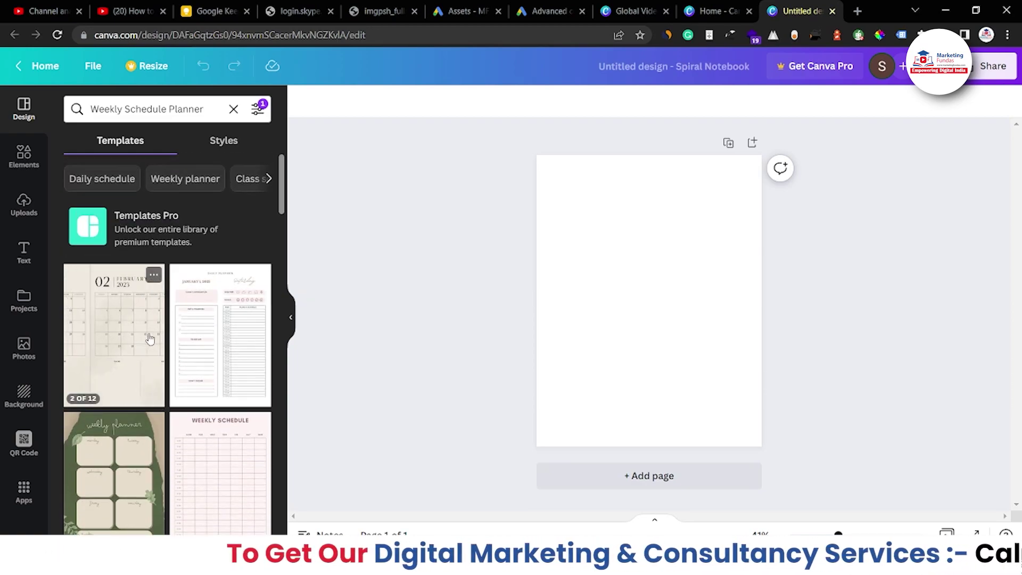
{"action": "scroll", "coordinate": [176, 383], "scroll_direction": "down", "scroll_amount": 4}
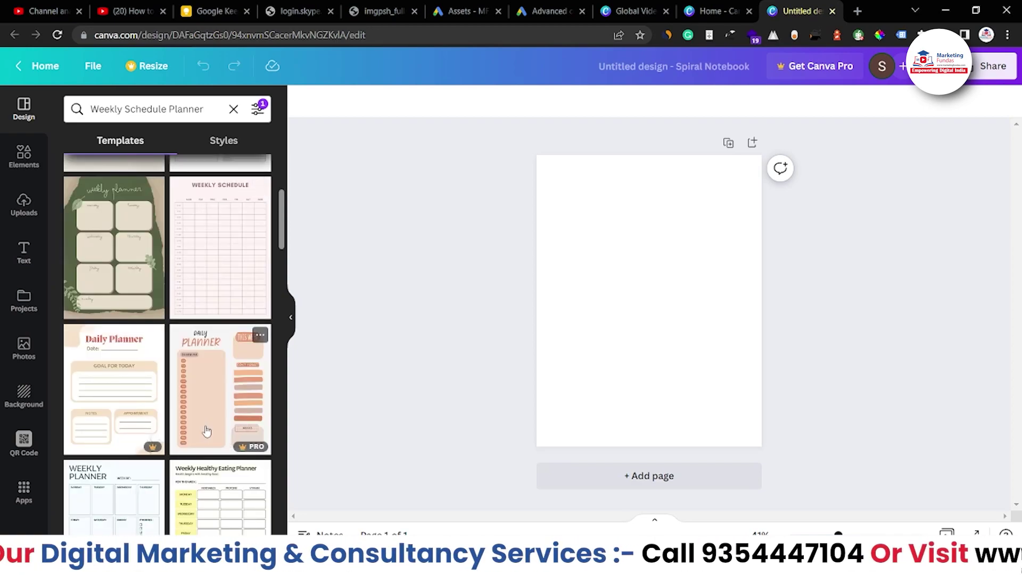
{"action": "scroll", "coordinate": [207, 430], "scroll_direction": "down", "scroll_amount": 1}
{"action": "scroll", "coordinate": [207, 430], "scroll_direction": "down", "scroll_amount": 2}
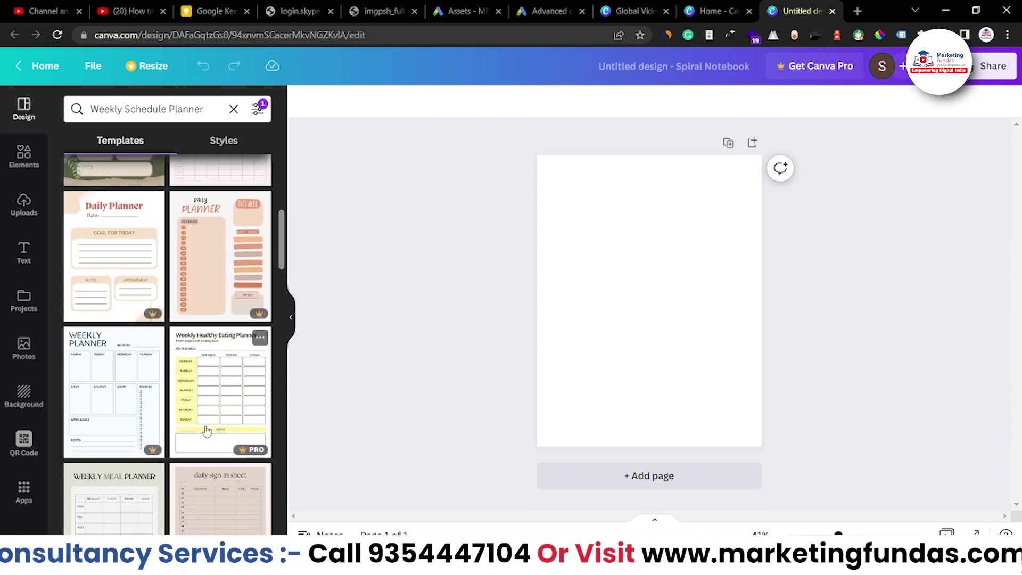
{"action": "scroll", "coordinate": [228, 409], "scroll_direction": "down", "scroll_amount": 5}
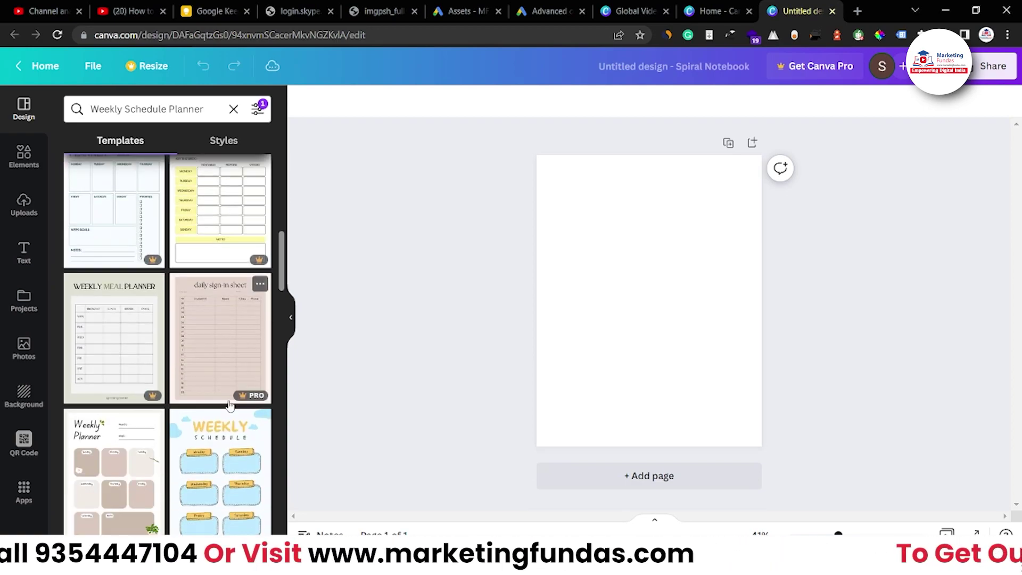
{"action": "scroll", "coordinate": [229, 406], "scroll_direction": "up", "scroll_amount": 6}
{"action": "scroll", "coordinate": [160, 426], "scroll_direction": "down", "scroll_amount": 3}
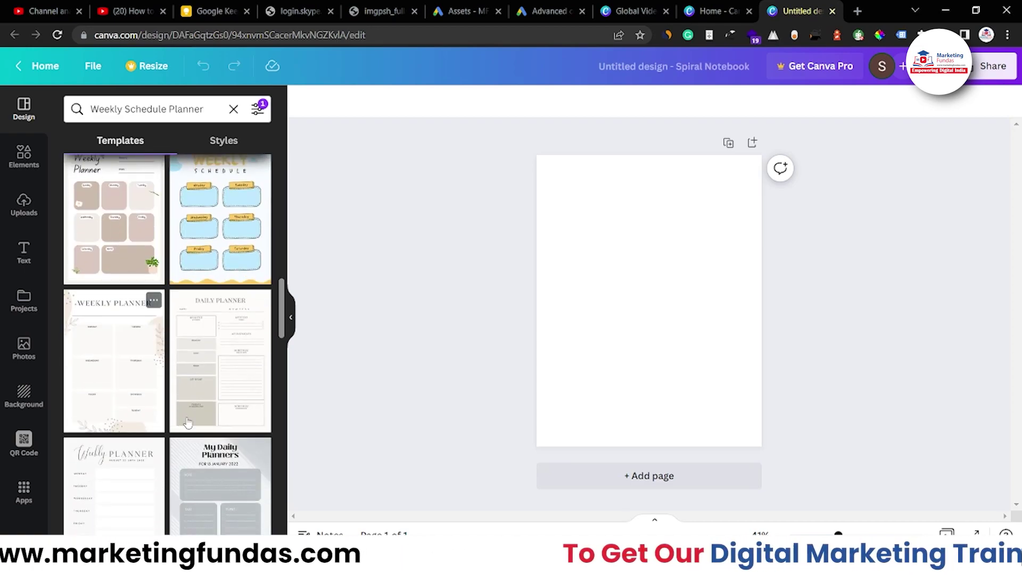
{"action": "scroll", "coordinate": [191, 415], "scroll_direction": "up", "scroll_amount": 2}
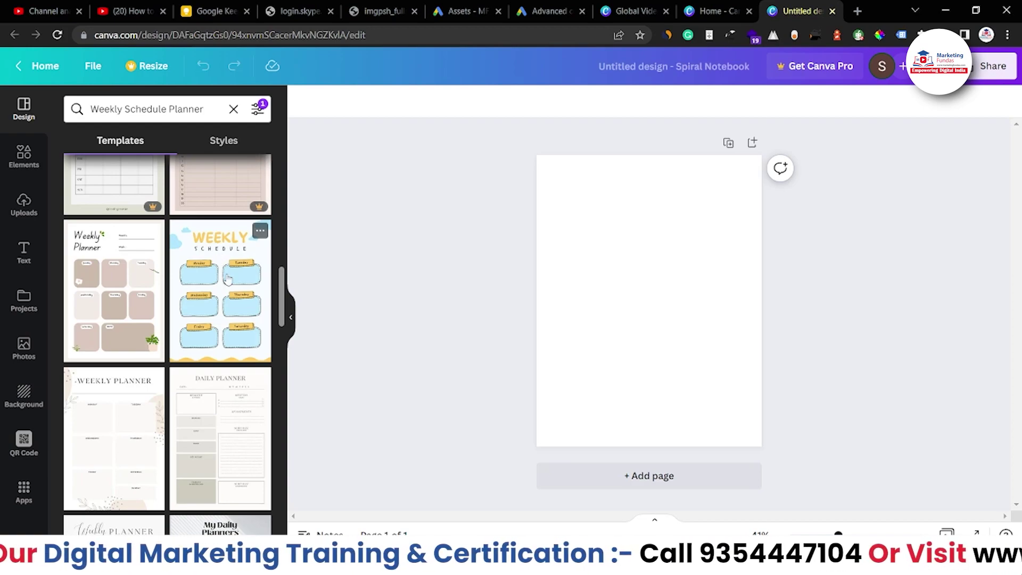
{"action": "scroll", "coordinate": [216, 284], "scroll_direction": "down", "scroll_amount": 1}
{"action": "scroll", "coordinate": [217, 283], "scroll_direction": "down", "scroll_amount": 7}
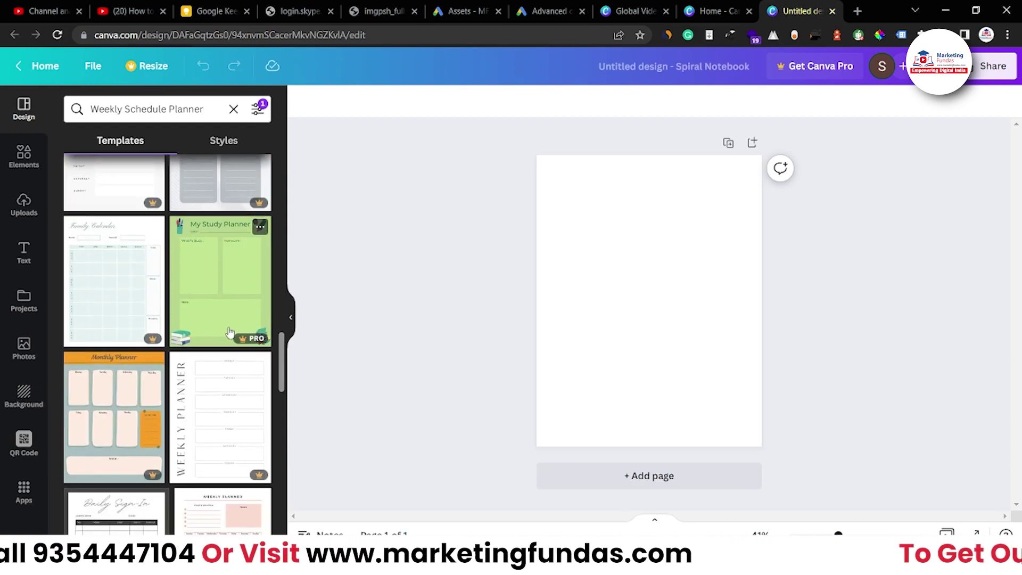
{"action": "scroll", "coordinate": [242, 339], "scroll_direction": "down", "scroll_amount": 5}
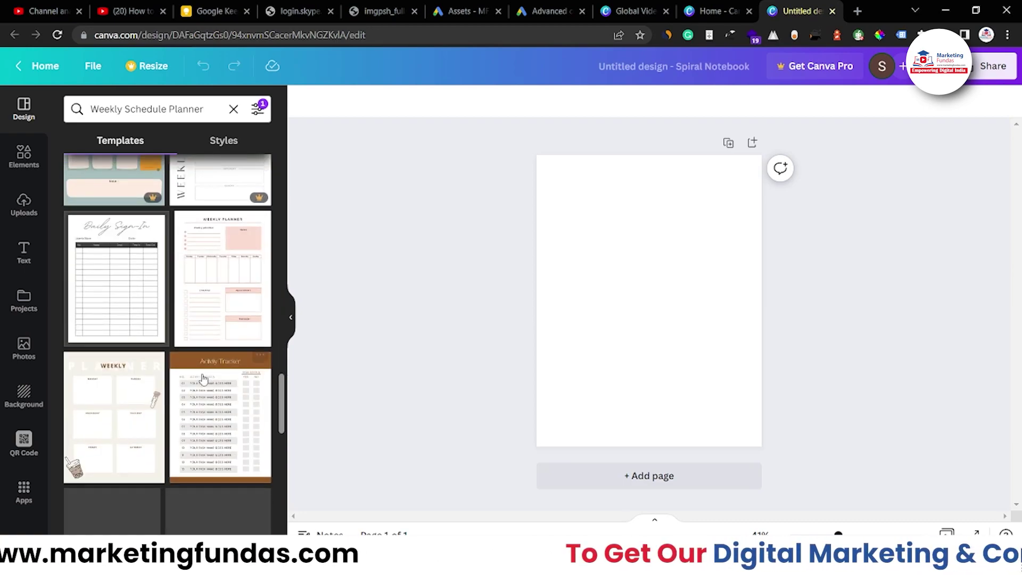
{"action": "scroll", "coordinate": [165, 339], "scroll_direction": "down", "scroll_amount": 3}
{"action": "scroll", "coordinate": [162, 320], "scroll_direction": "down", "scroll_amount": 5}
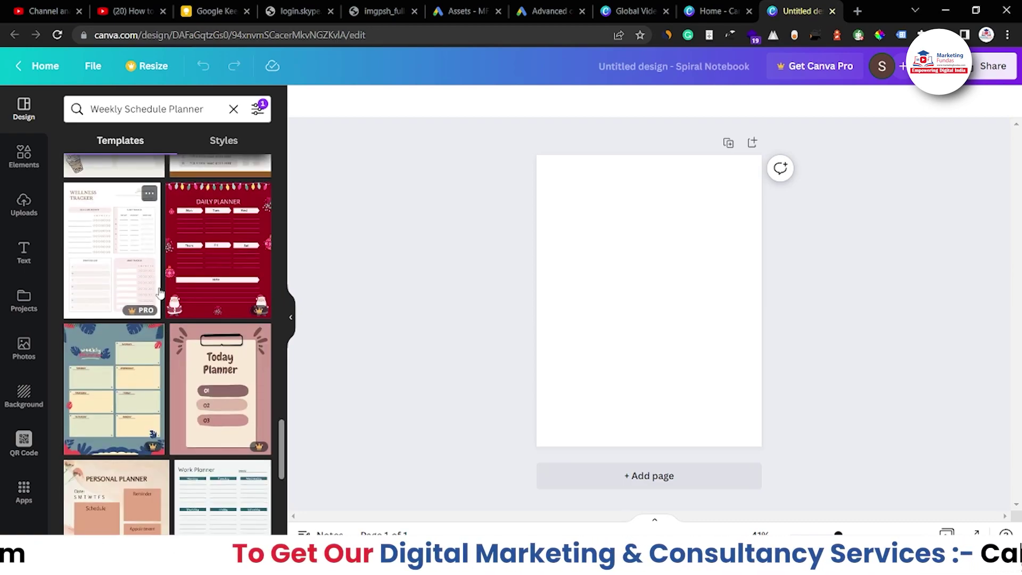
{"action": "scroll", "coordinate": [158, 292], "scroll_direction": "up", "scroll_amount": 2}
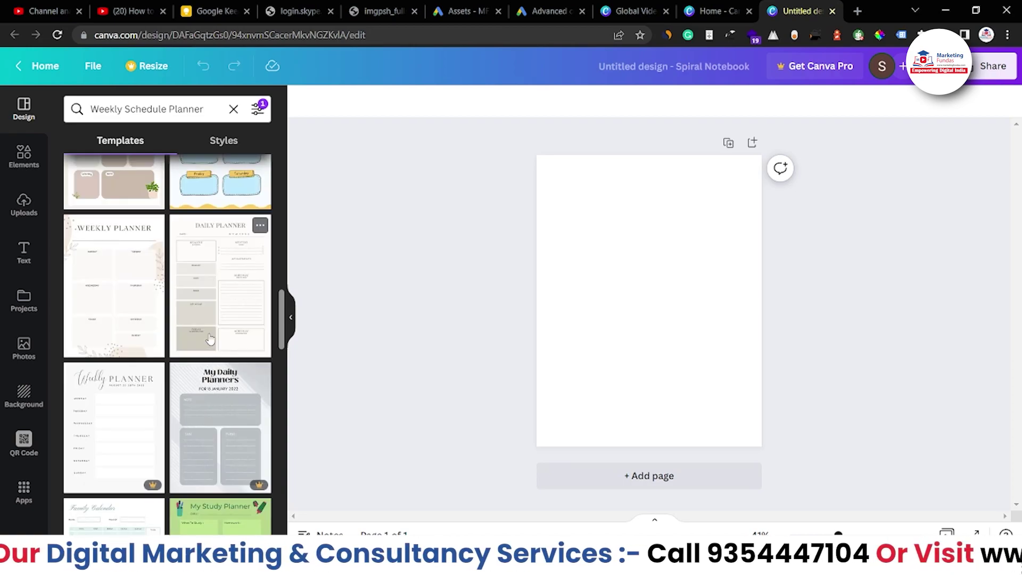
Apply the grey Daily Planner template to the page and select its DAILY PLANNER title
{"action": "left_click", "coordinate": [210, 339]}
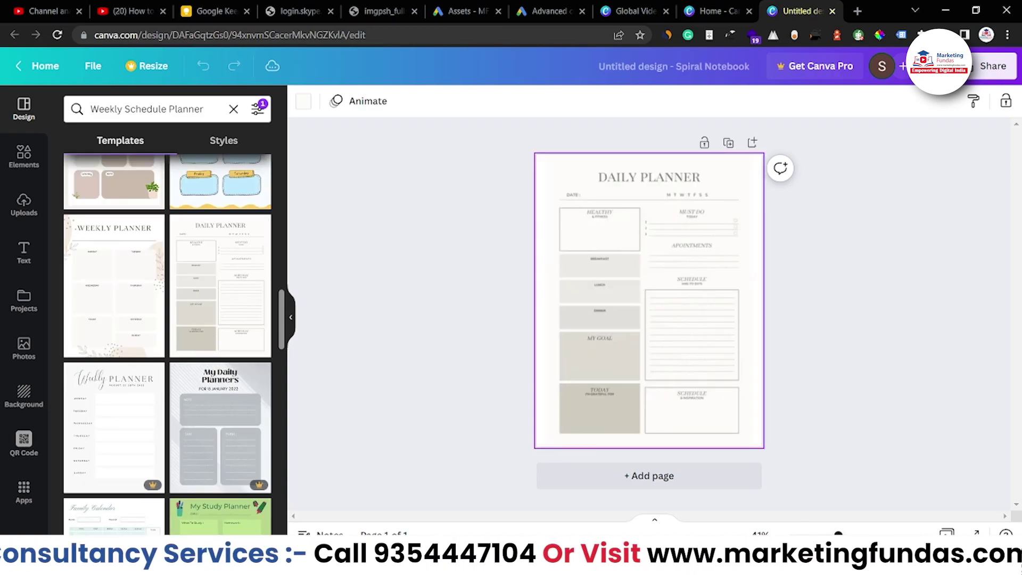
{"action": "scroll", "coordinate": [649, 314], "scroll_direction": "up", "scroll_amount": 5}
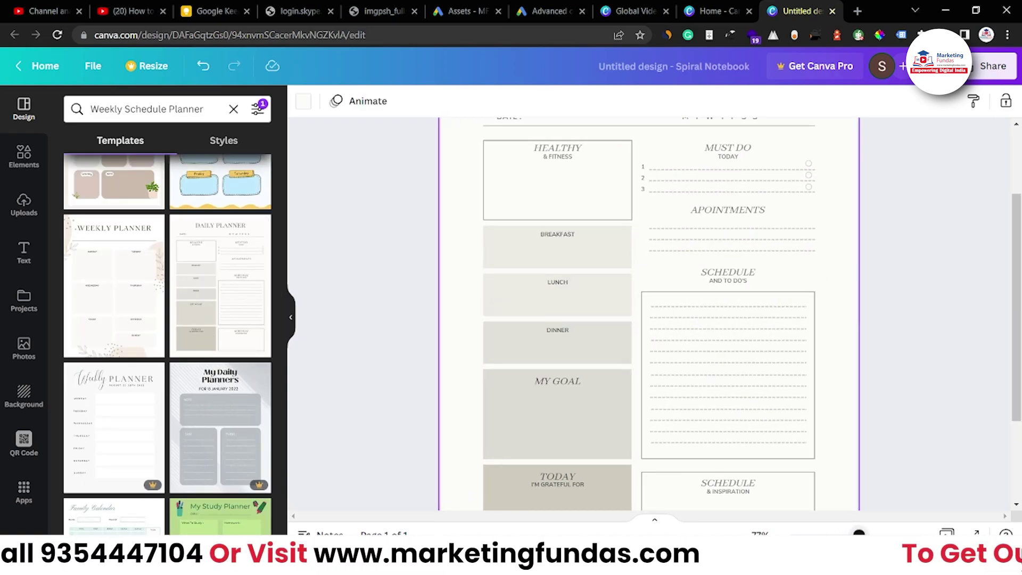
{"action": "left_click", "coordinate": [908, 326]}
{"action": "scroll", "coordinate": [908, 326], "scroll_direction": "down", "scroll_amount": 2}
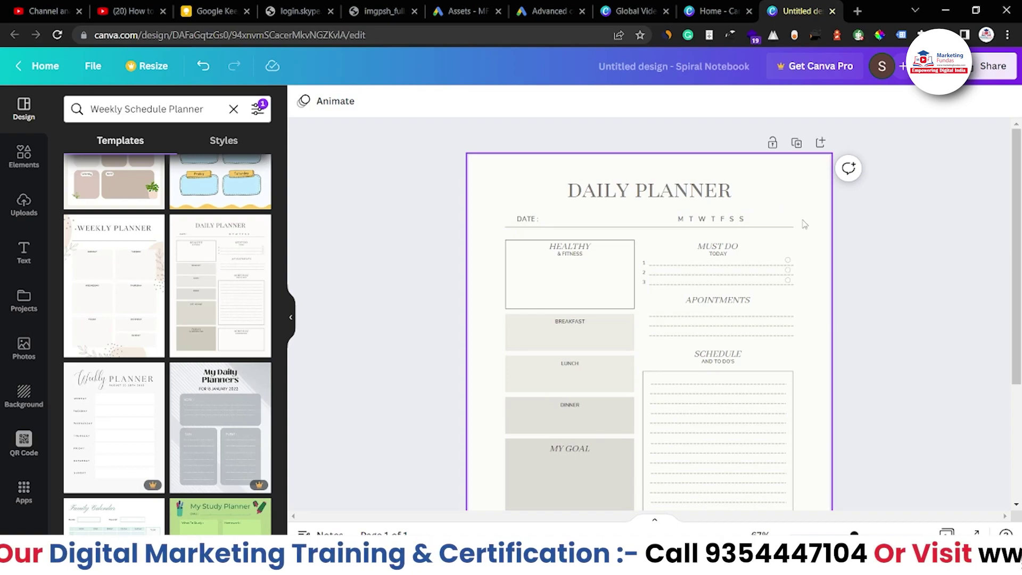
{"action": "left_click", "coordinate": [698, 200]}
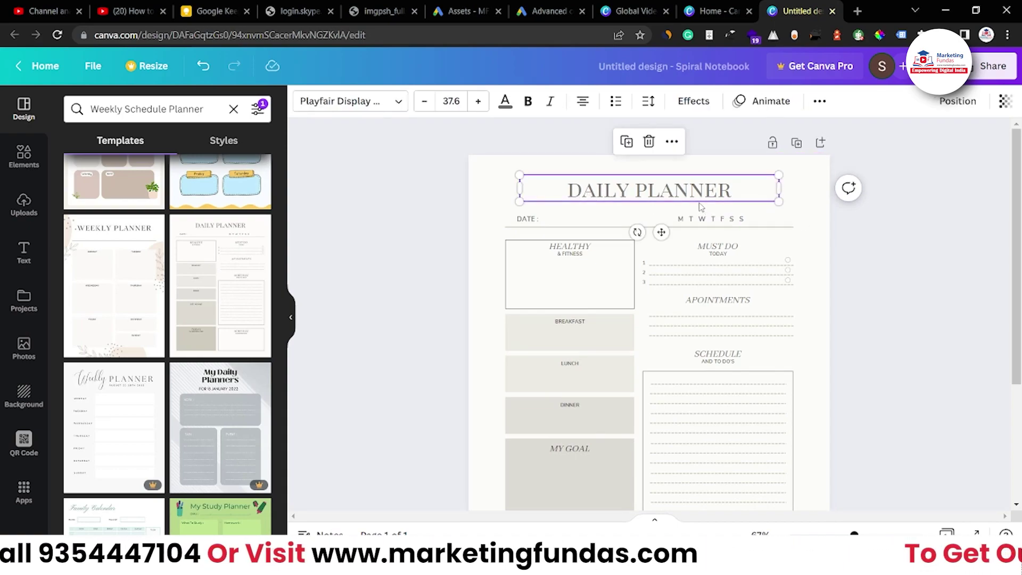
Try handwriting fonts on the heading, applying Canva Student Font
{"action": "double_click", "coordinate": [701, 197]}
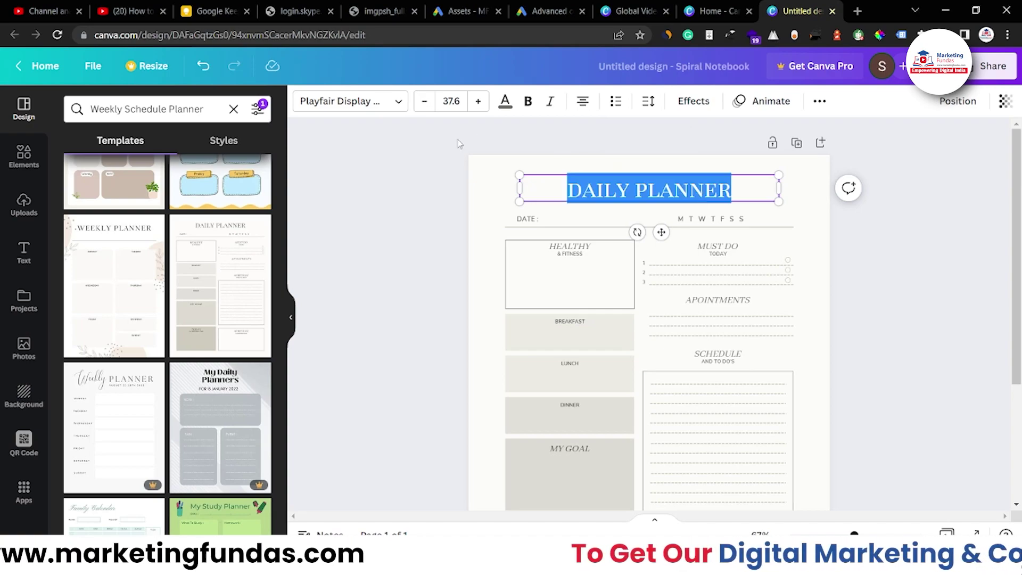
{"action": "left_click", "coordinate": [382, 101]}
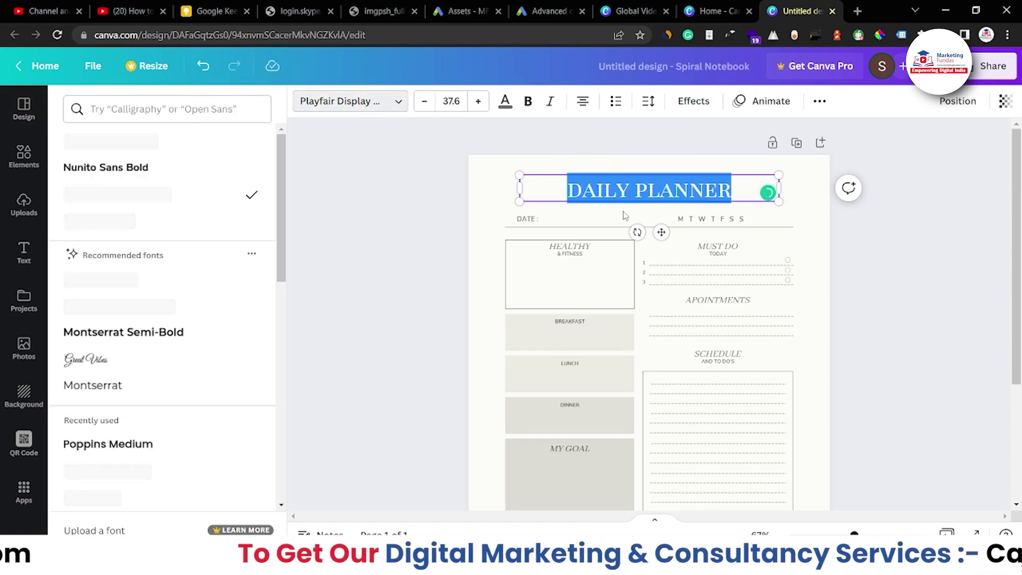
{"action": "scroll", "coordinate": [222, 253], "scroll_direction": "down", "scroll_amount": 1}
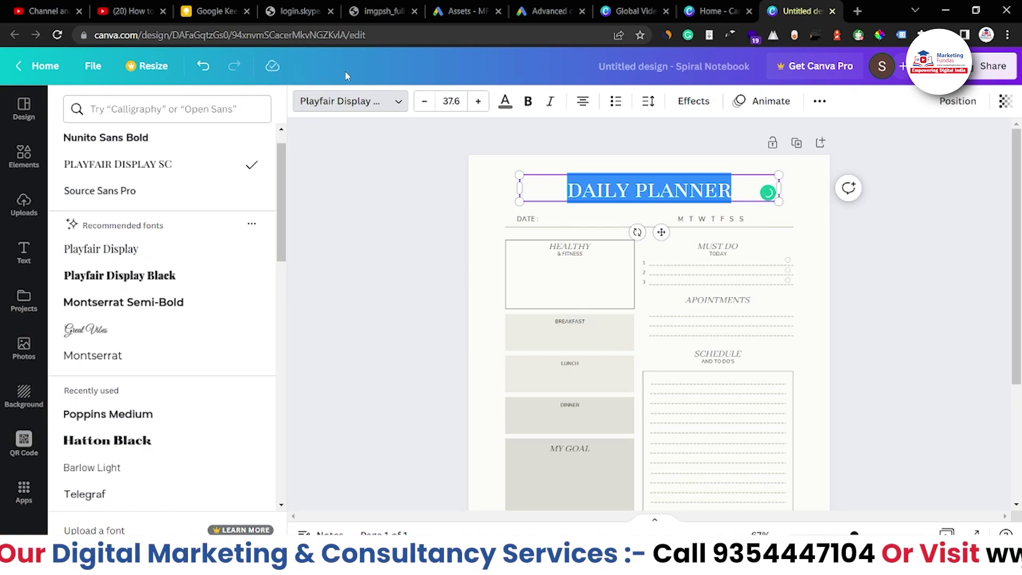
{"action": "scroll", "coordinate": [285, 369], "scroll_direction": "down", "scroll_amount": 5}
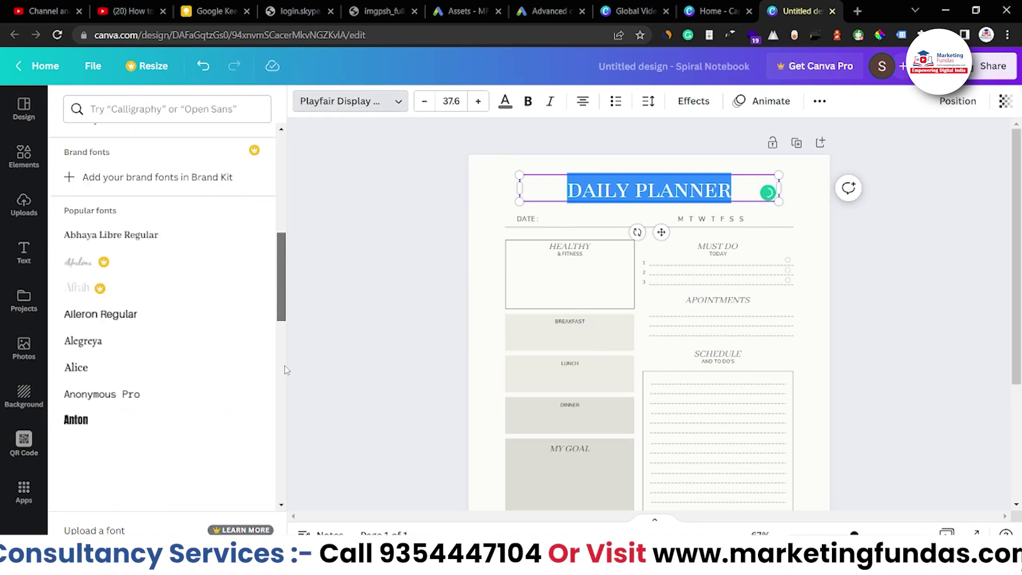
{"action": "scroll", "coordinate": [269, 330], "scroll_direction": "up", "scroll_amount": 6}
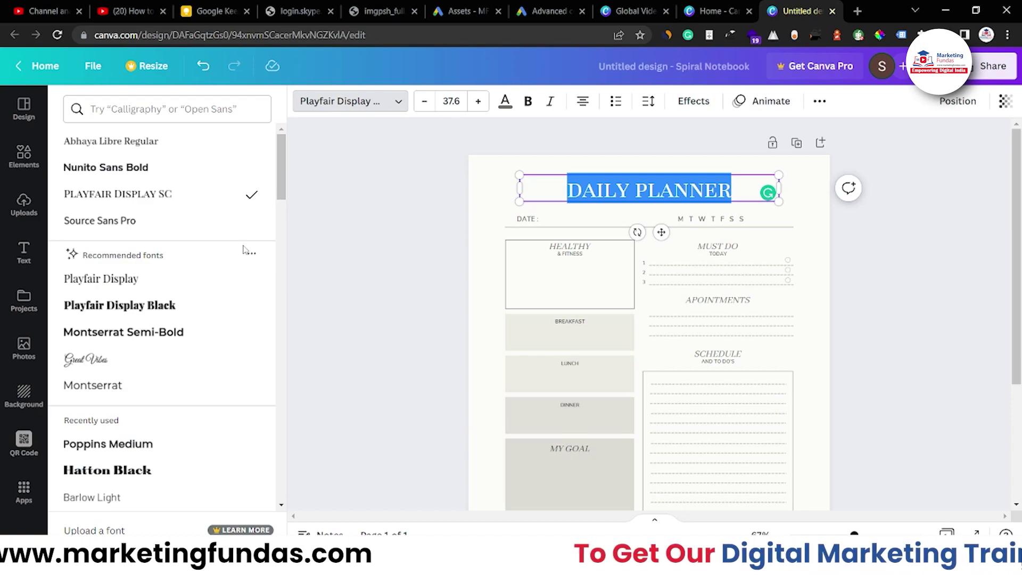
{"action": "left_click", "coordinate": [180, 107]}
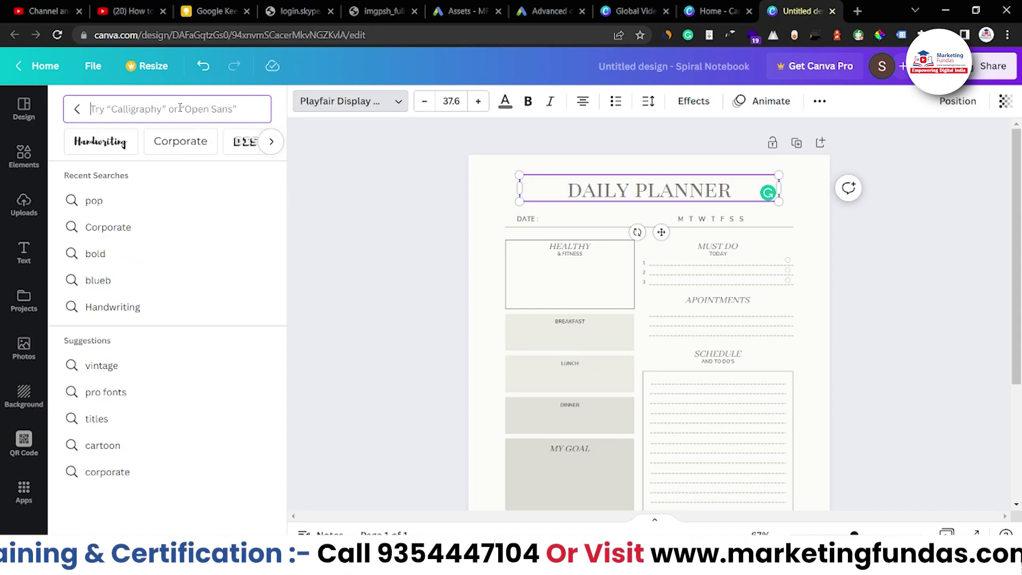
{"action": "triple_click", "coordinate": [581, 189]}
{"action": "left_click", "coordinate": [222, 113]}
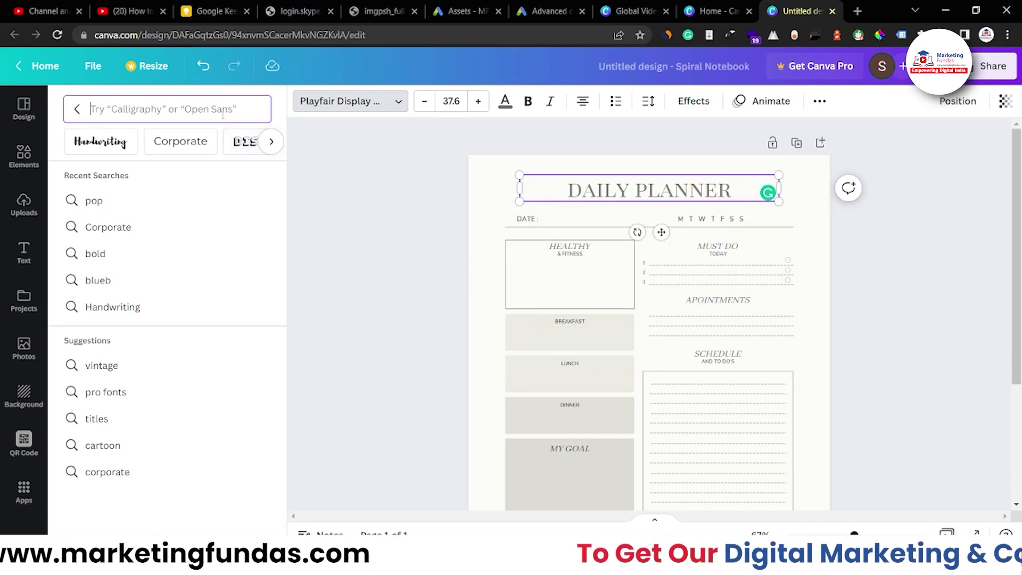
{"action": "left_click", "coordinate": [131, 150]}
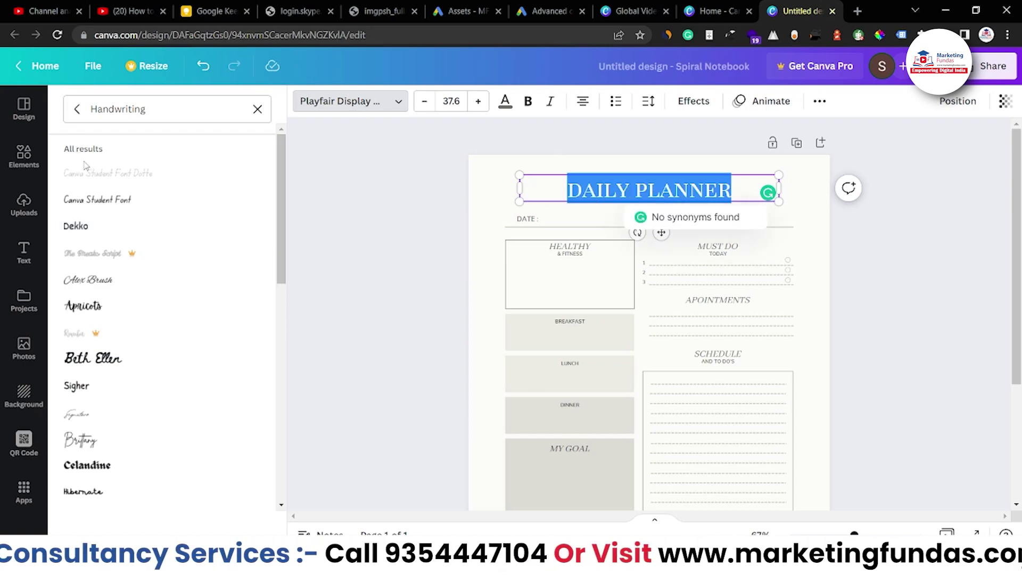
{"action": "left_click", "coordinate": [105, 202]}
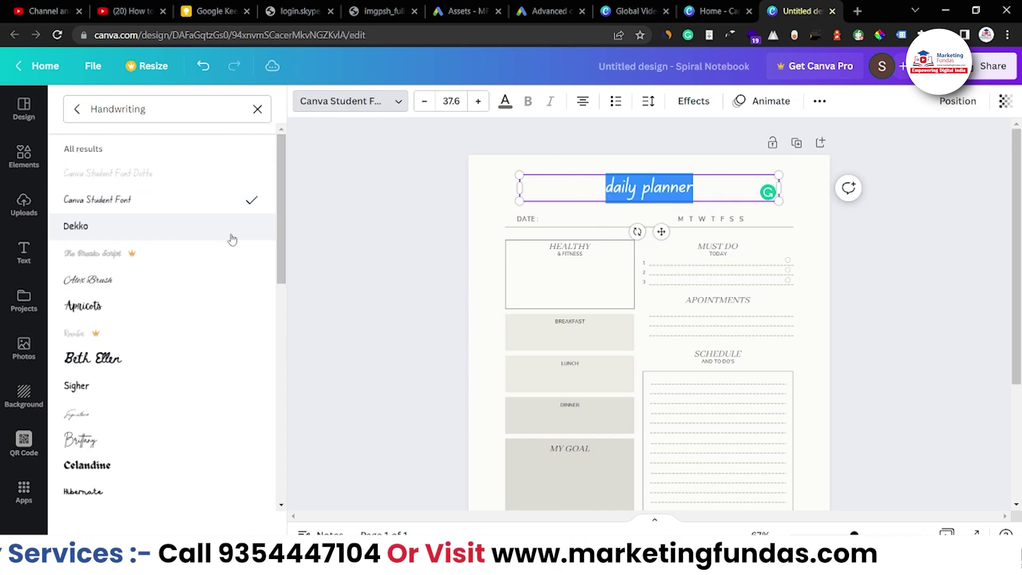
Search fonts for 'blu' and set the heading to Blueberry
{"action": "double_click", "coordinate": [144, 112]}
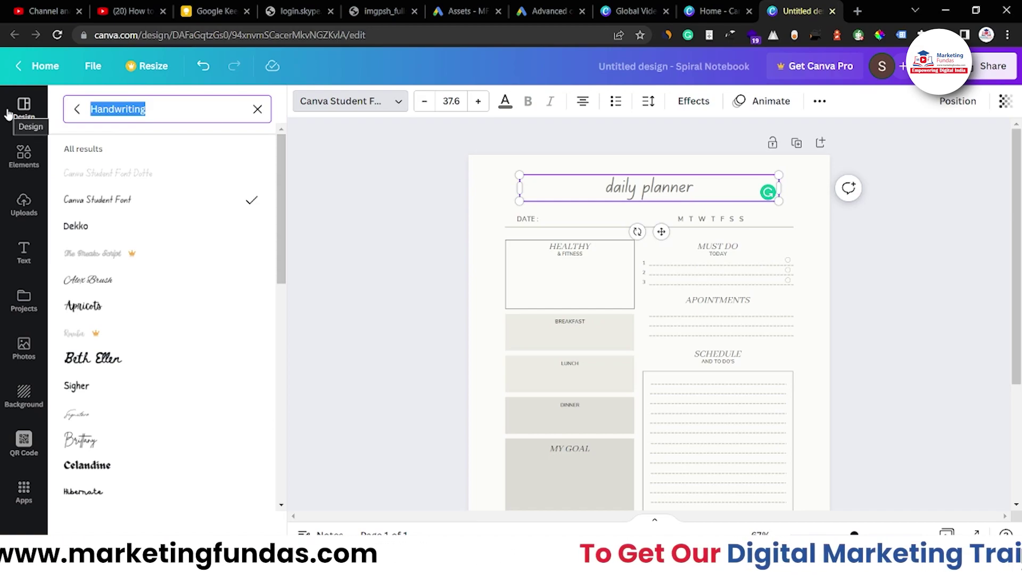
{"action": "type", "text": "-+"}
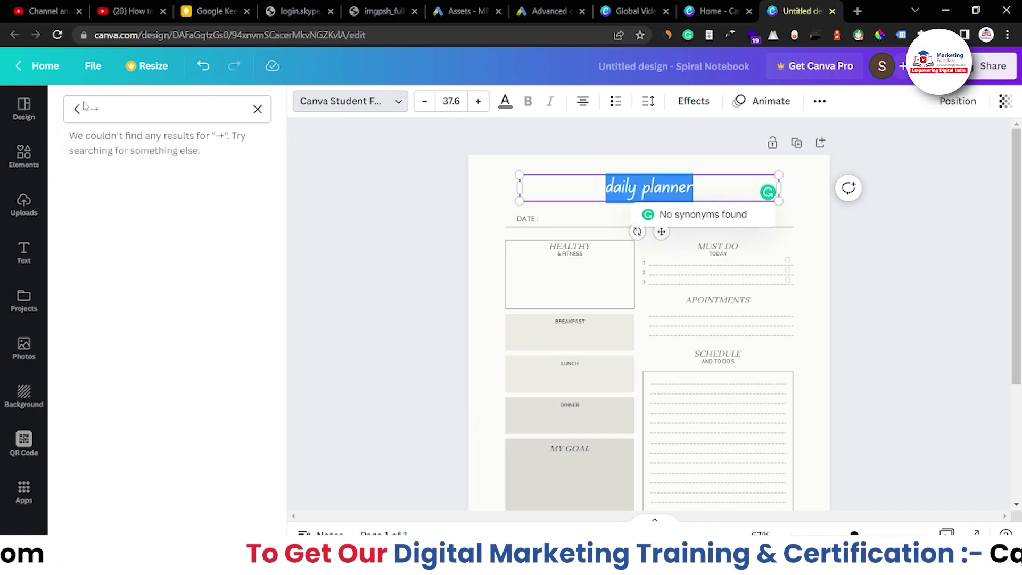
{"action": "left_click", "coordinate": [101, 111]}
{"action": "key", "text": "BackSpace"}
{"action": "key", "text": "BackSpace"}
{"action": "type", "text": "blu"}
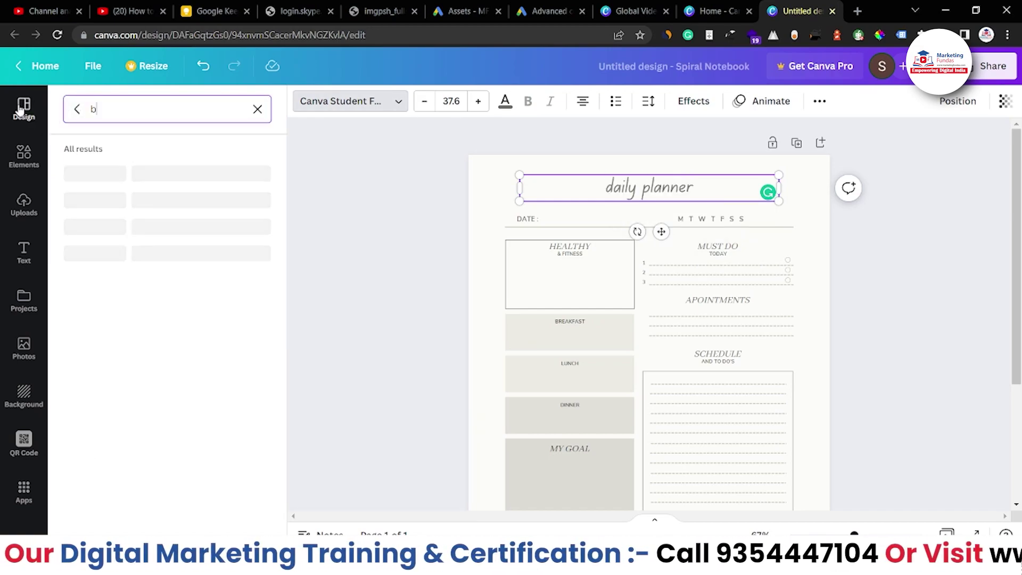
{"action": "left_click", "coordinate": [88, 175]}
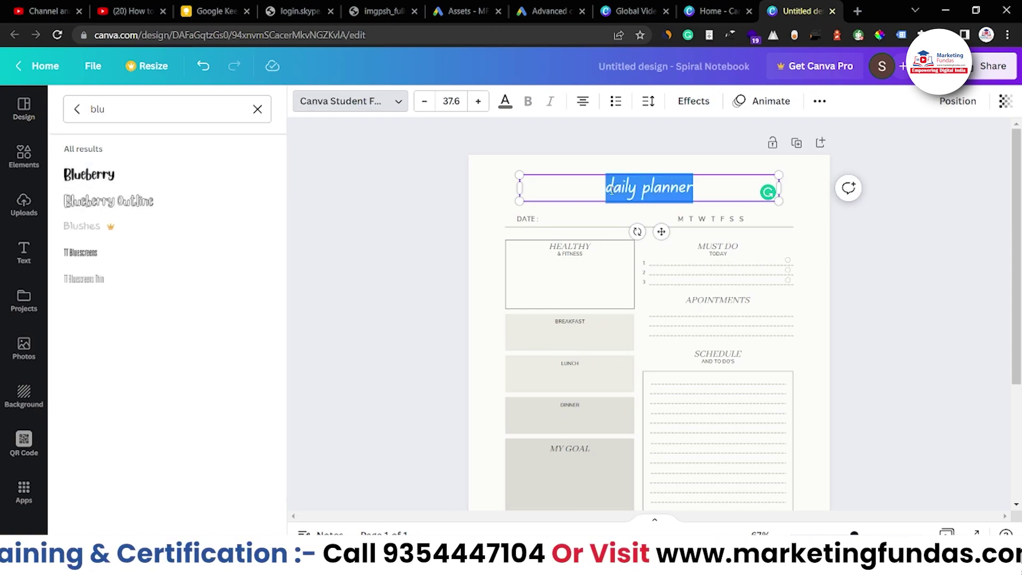
{"action": "left_click", "coordinate": [89, 174]}
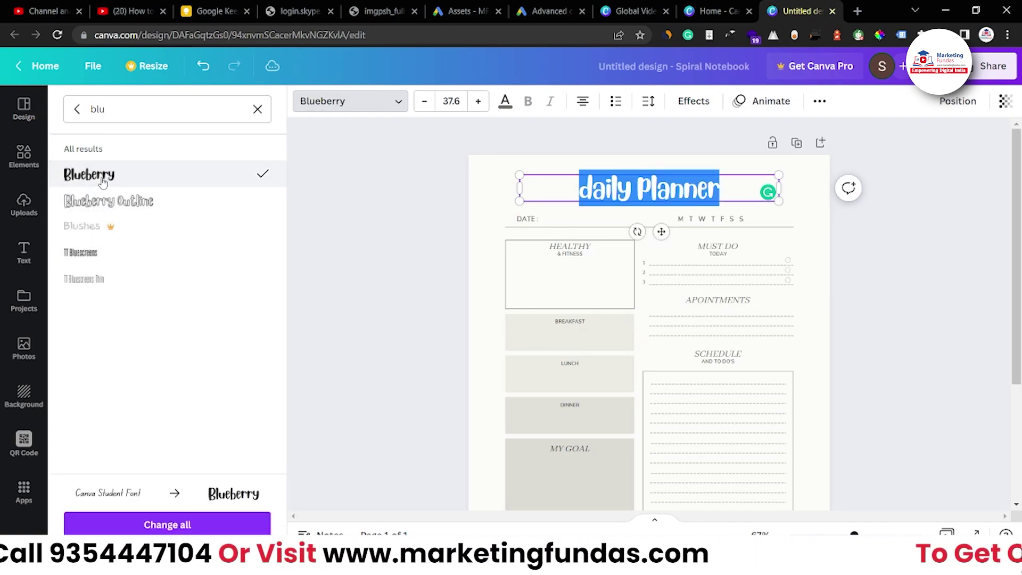
{"action": "left_click", "coordinate": [359, 220]}
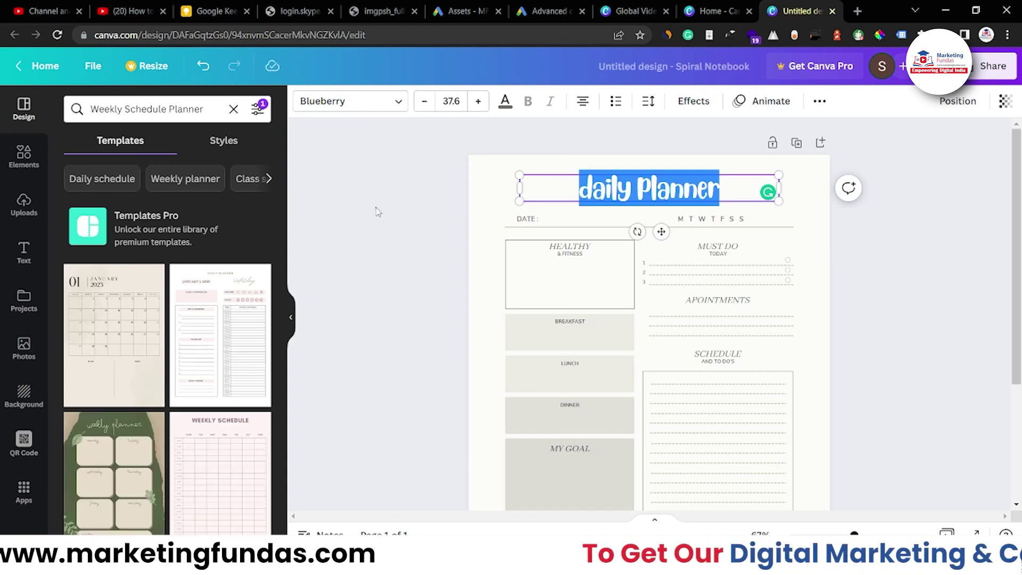
{"action": "left_click", "coordinate": [375, 211]}
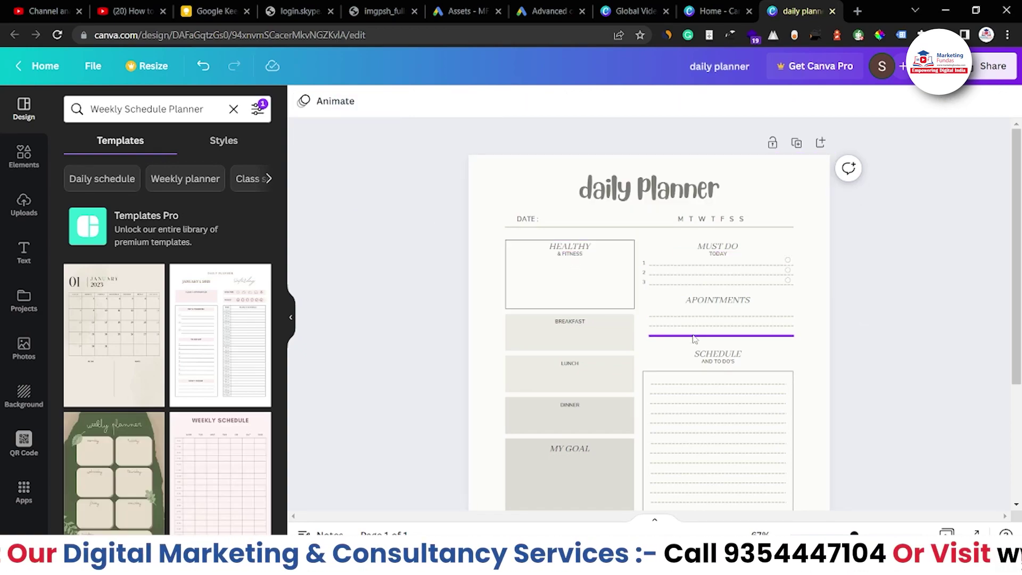
{"action": "scroll", "coordinate": [695, 339], "scroll_direction": "down", "scroll_amount": 3}
{"action": "scroll", "coordinate": [566, 284], "scroll_direction": "up", "scroll_amount": 3}
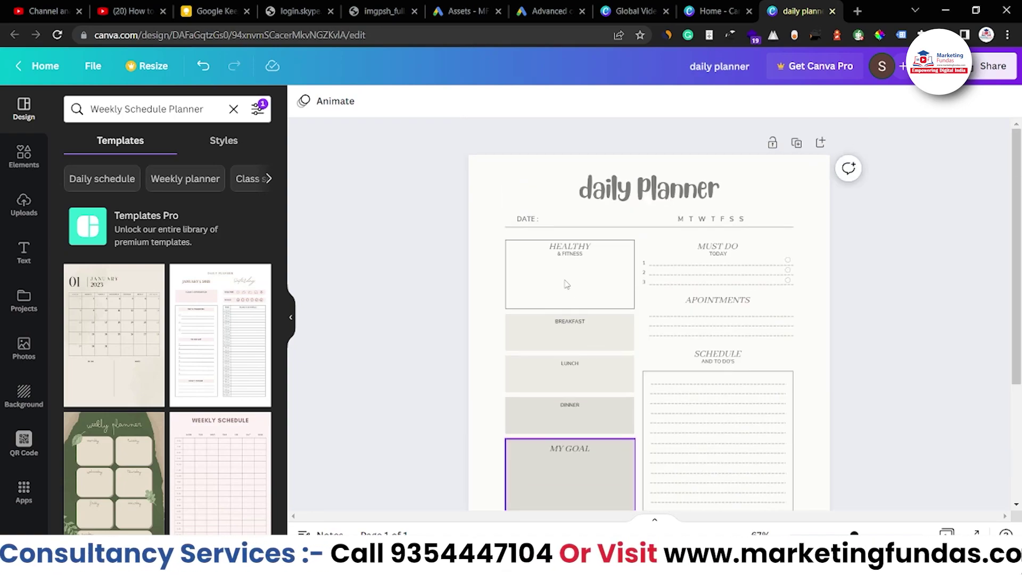
{"action": "left_click", "coordinate": [591, 202]}
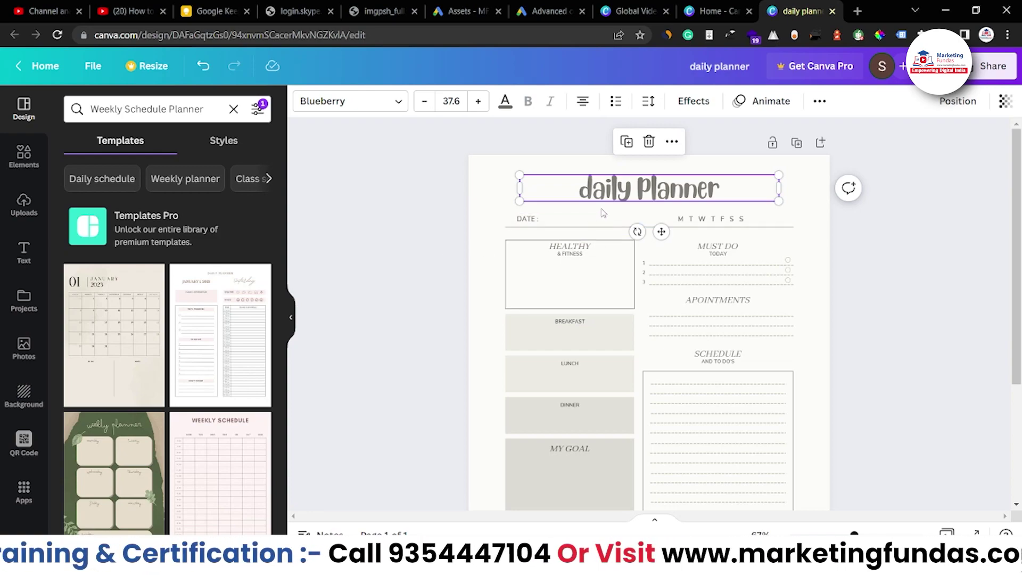
{"action": "scroll", "coordinate": [681, 324], "scroll_direction": "down", "scroll_amount": 1}
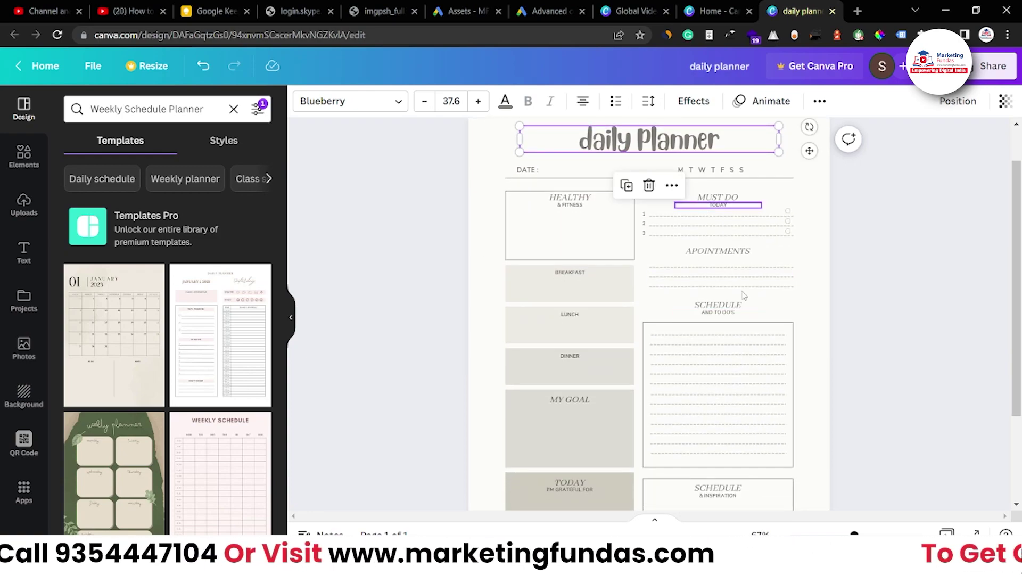
{"action": "scroll", "coordinate": [745, 296], "scroll_direction": "up", "scroll_amount": 1}
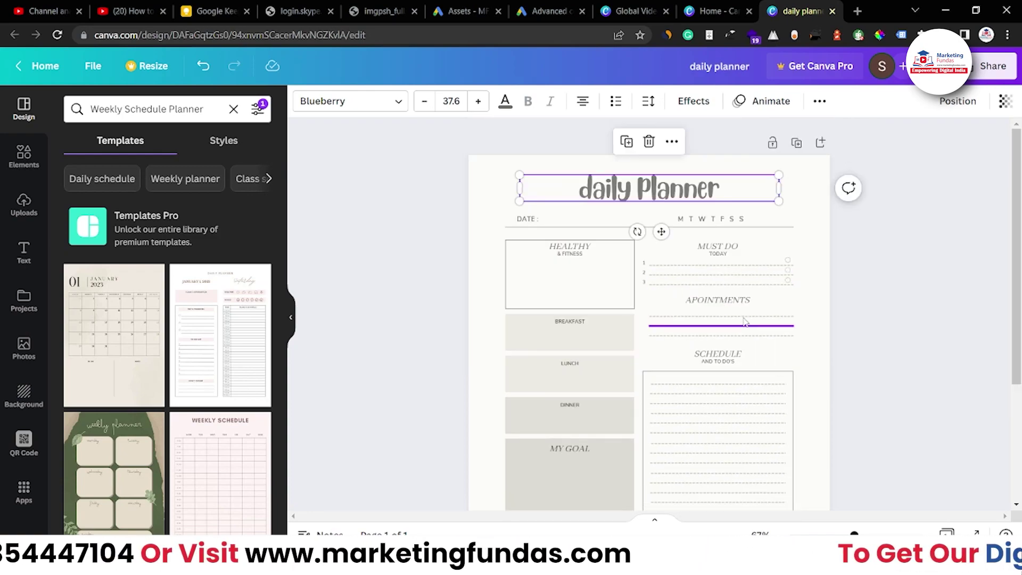
{"action": "left_click", "coordinate": [698, 265]}
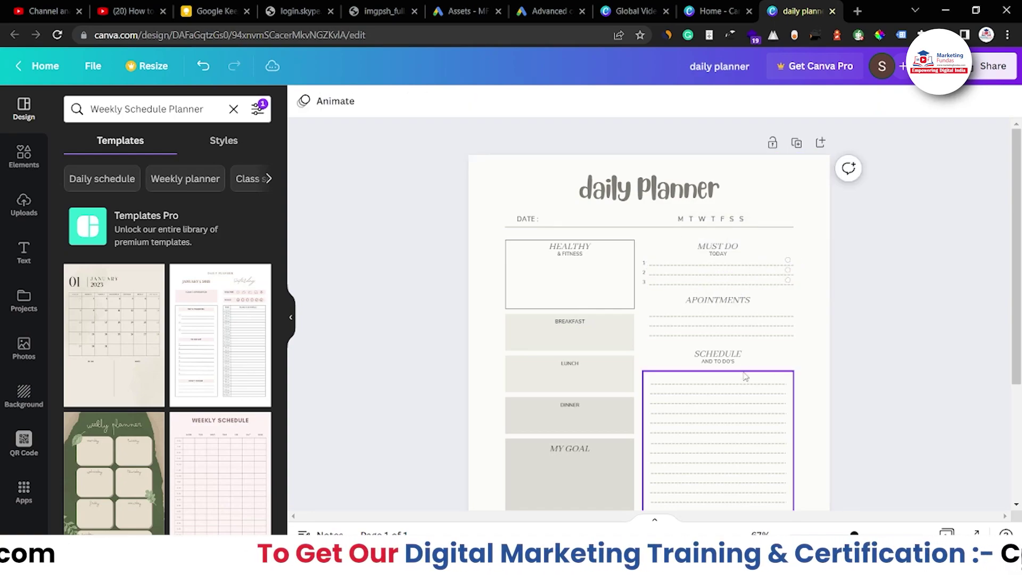
{"action": "scroll", "coordinate": [745, 376], "scroll_direction": "down", "scroll_amount": 1}
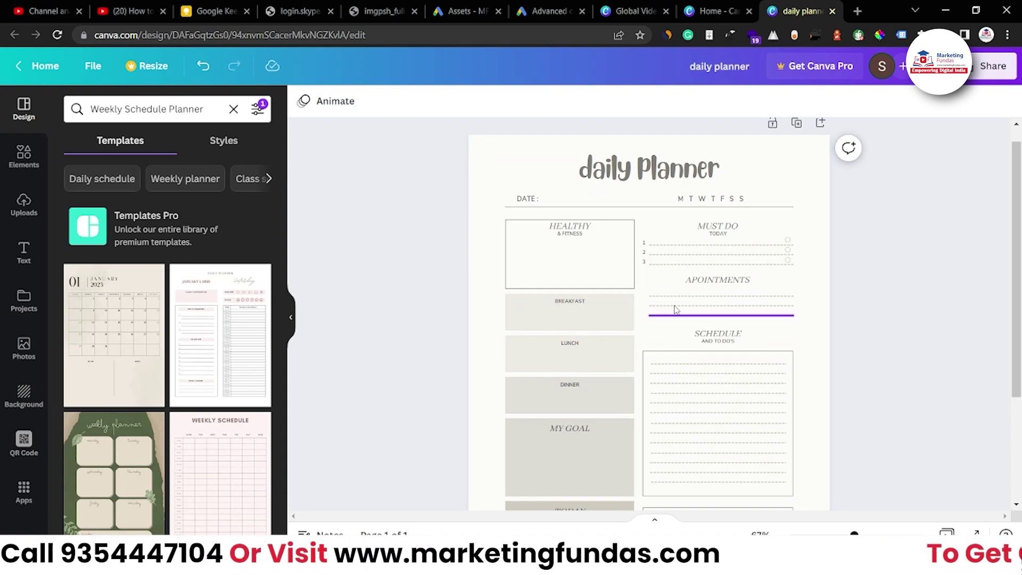
{"action": "scroll", "coordinate": [678, 319], "scroll_direction": "down", "scroll_amount": 2}
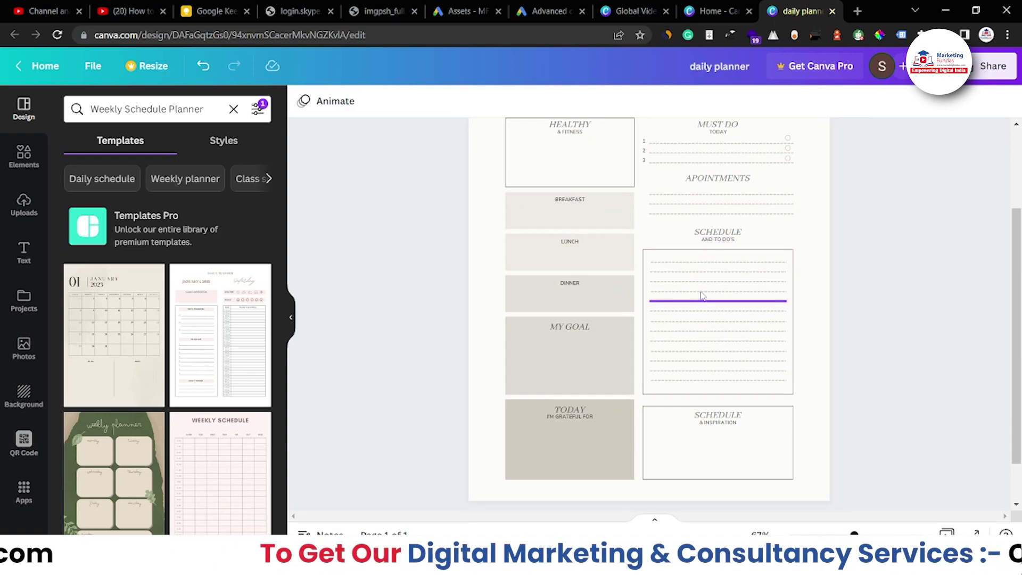
{"action": "left_click", "coordinate": [704, 262]}
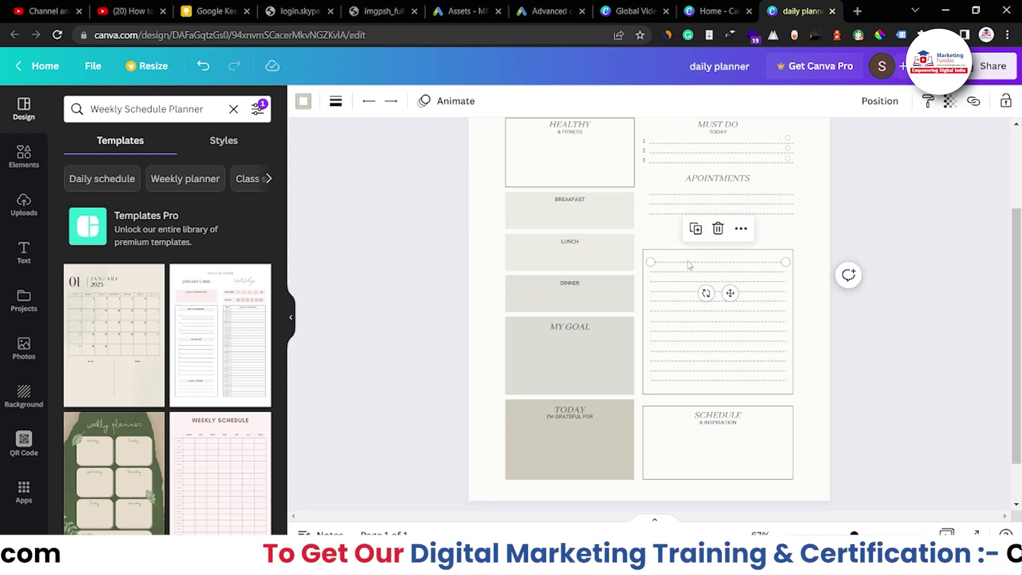
{"action": "scroll", "coordinate": [425, 261], "scroll_direction": "down", "scroll_amount": 1}
{"action": "left_click", "coordinate": [426, 261]}
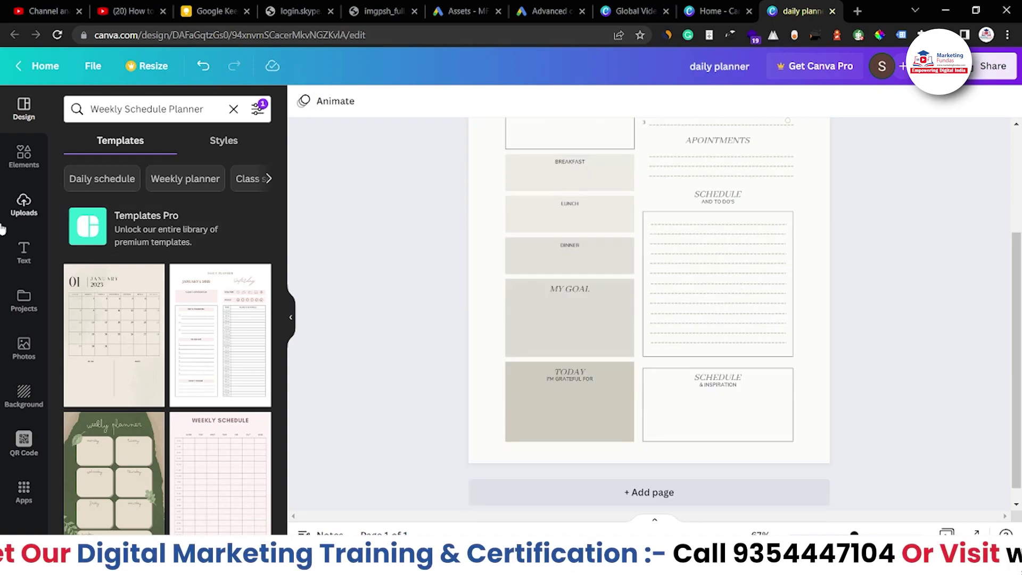
Add a body text box reading 'Take protein Shake' onto the schedule list's top line
{"action": "left_click", "coordinate": [23, 253]}
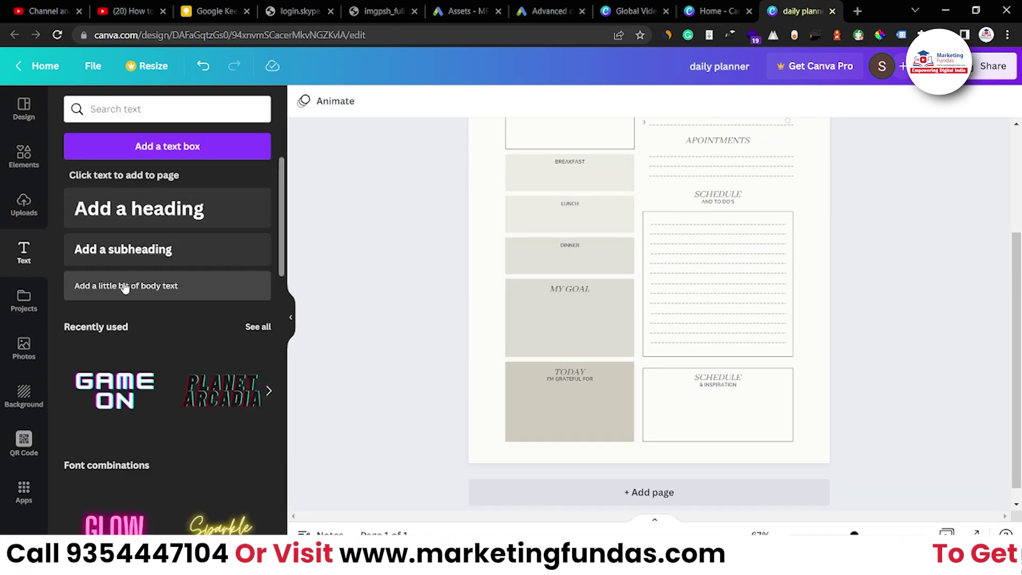
{"action": "left_click", "coordinate": [124, 286]}
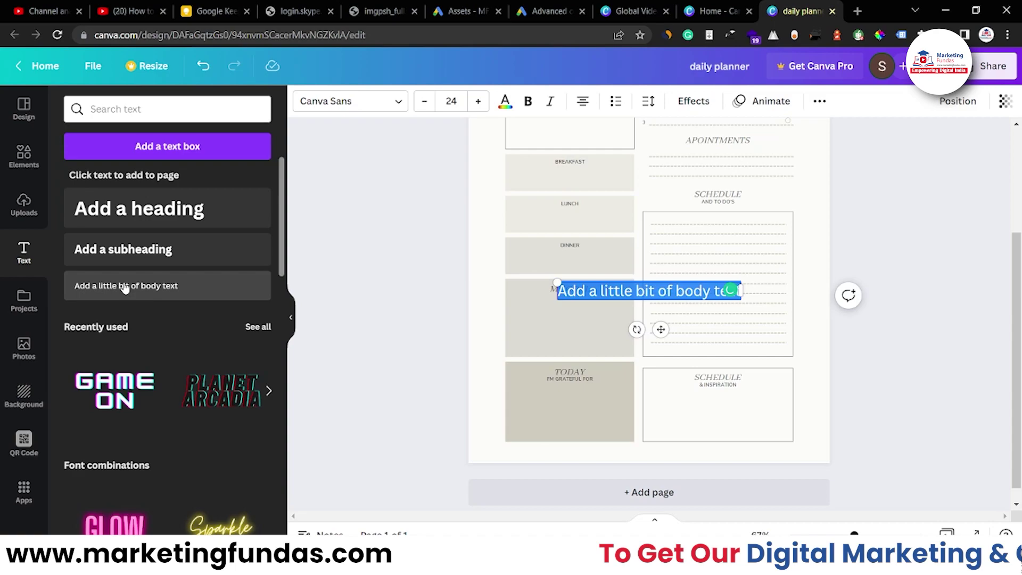
{"action": "type", "text": "Take protein"}
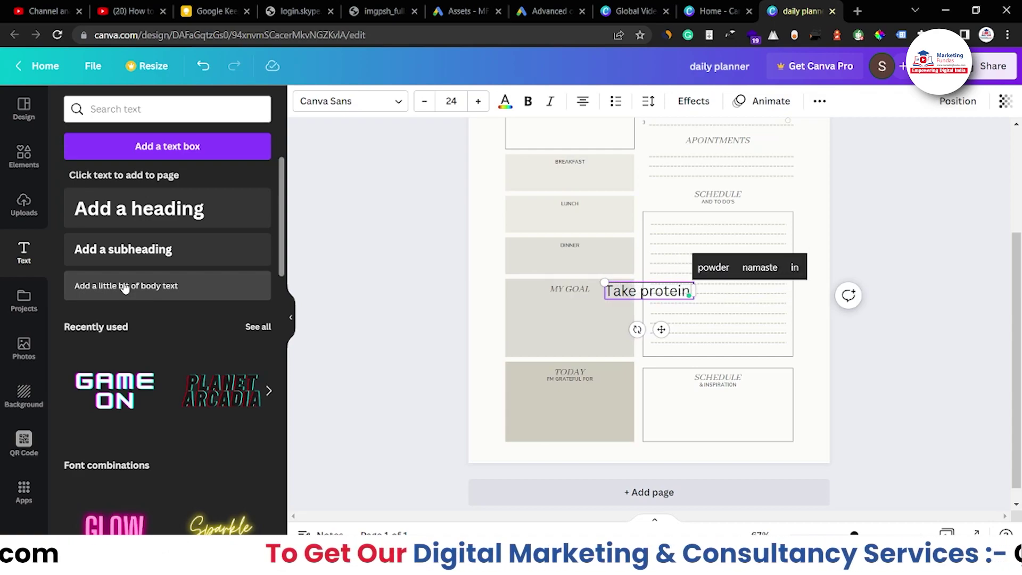
{"action": "type", "text": " Shake"}
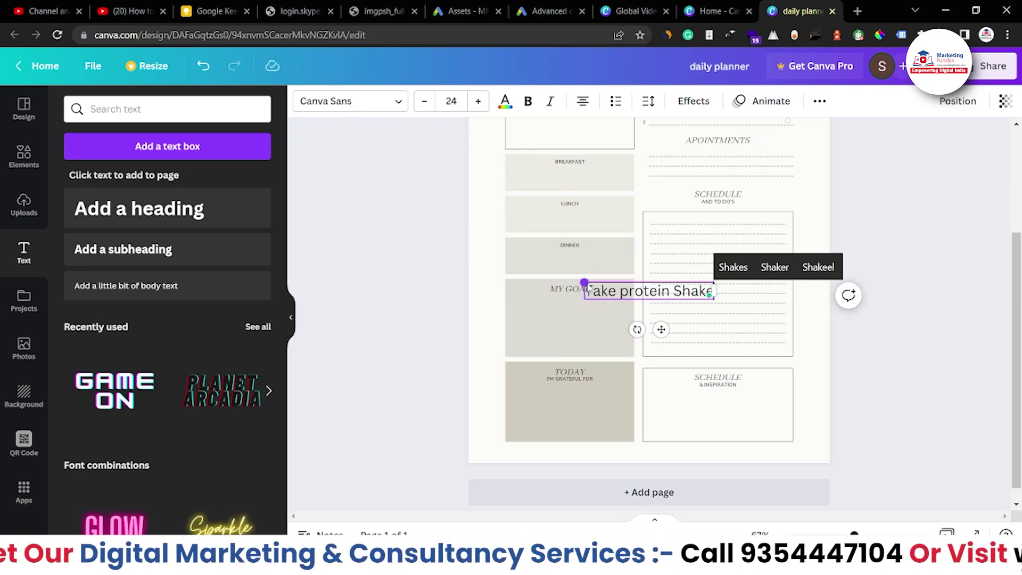
{"action": "left_click_drag", "start_coordinate": [587, 288], "coordinate": [731, 254]}
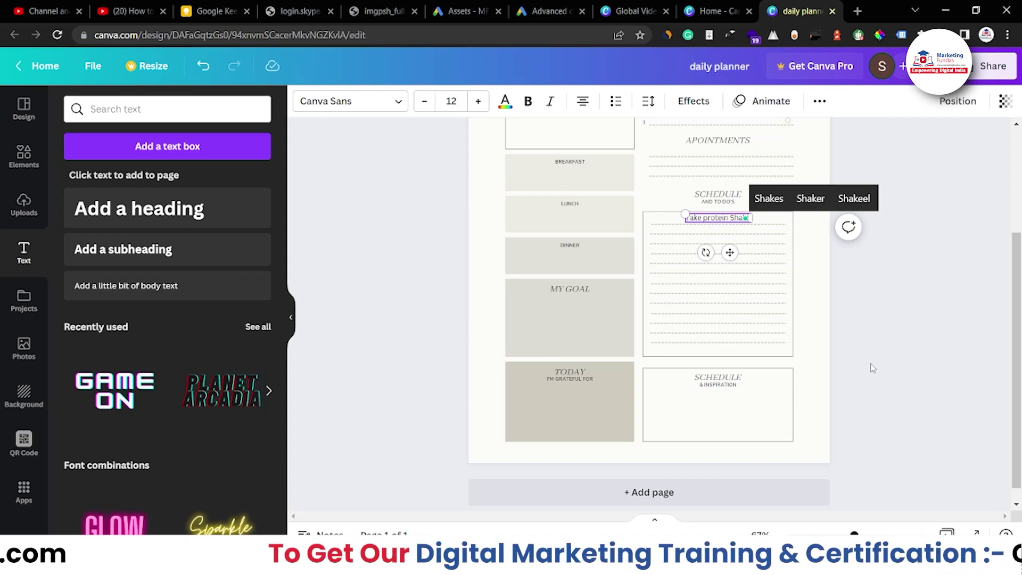
Scroll the daily planner, then show Weekly Schedule Planner template results under Design
{"action": "scroll", "coordinate": [830, 372], "scroll_direction": "down", "scroll_amount": 1}
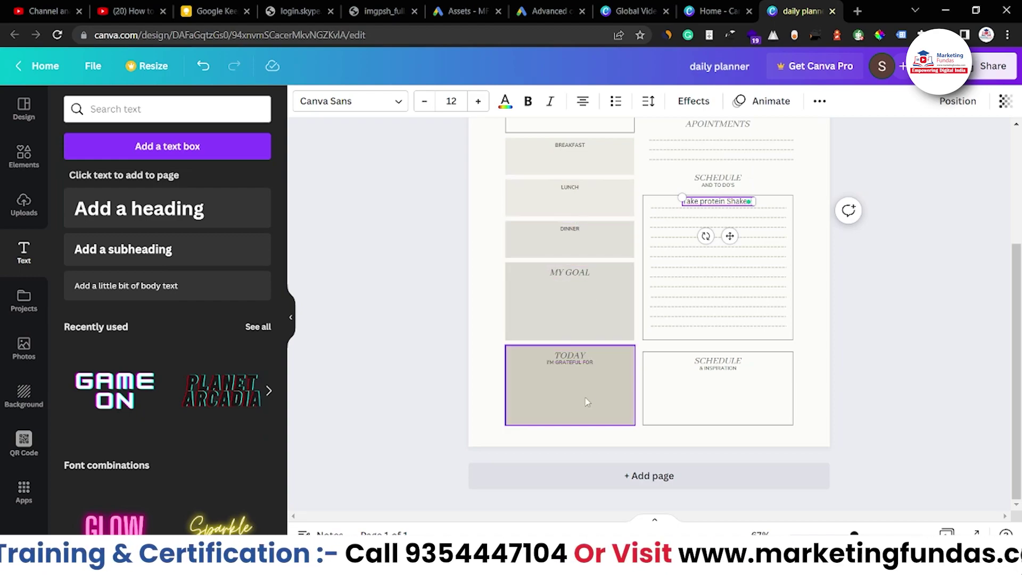
{"action": "scroll", "coordinate": [567, 371], "scroll_direction": "up", "scroll_amount": 1}
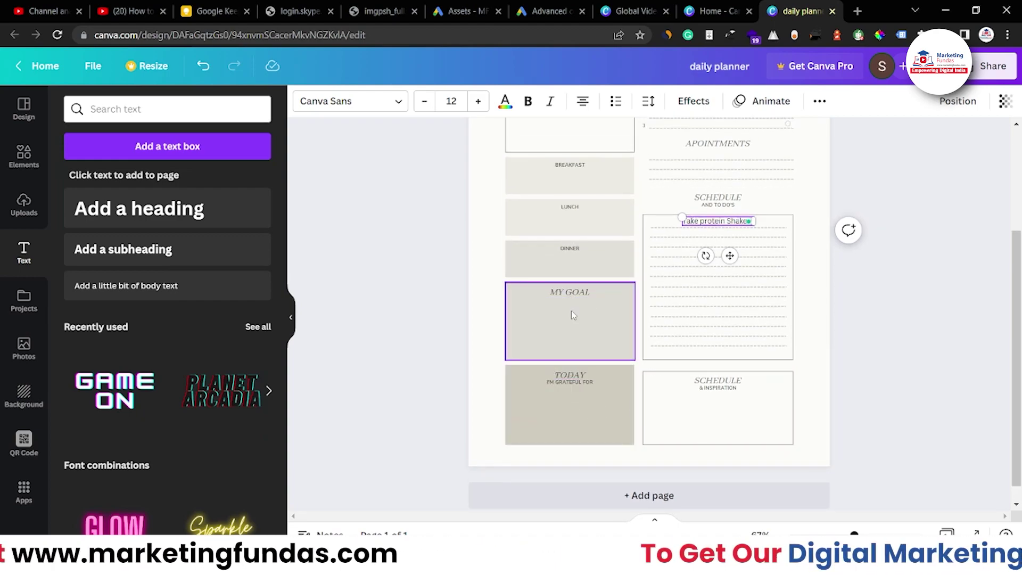
{"action": "scroll", "coordinate": [557, 328], "scroll_direction": "up", "scroll_amount": 4}
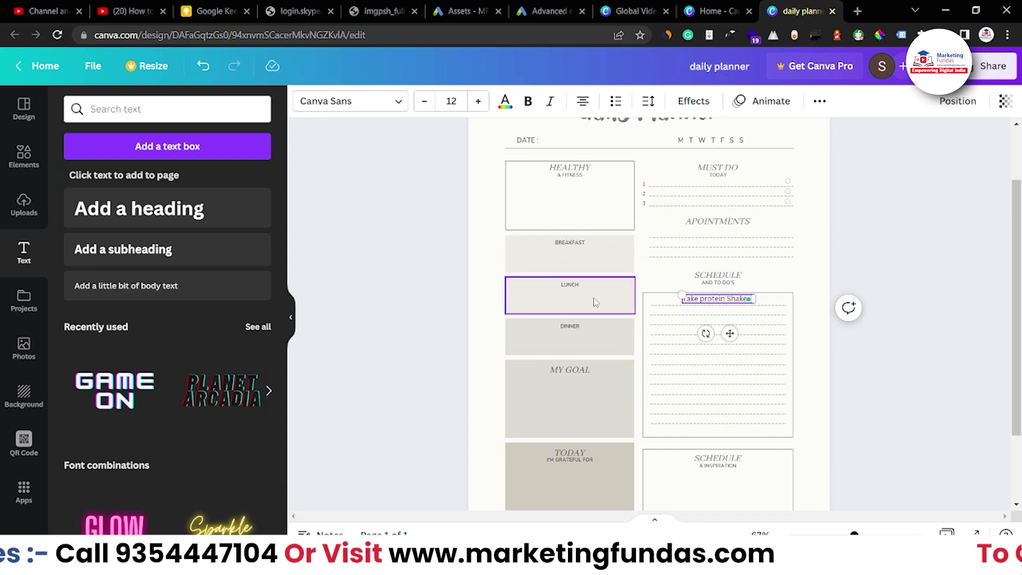
{"action": "scroll", "coordinate": [564, 224], "scroll_direction": "up", "scroll_amount": 3}
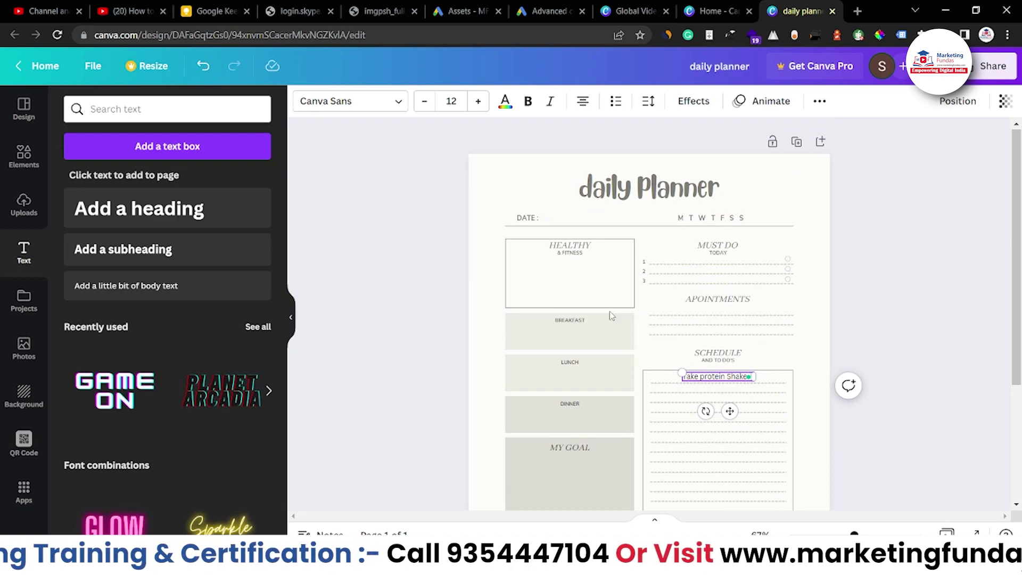
{"action": "scroll", "coordinate": [611, 316], "scroll_direction": "down", "scroll_amount": 3}
{"action": "scroll", "coordinate": [442, 330], "scroll_direction": "up", "scroll_amount": 3}
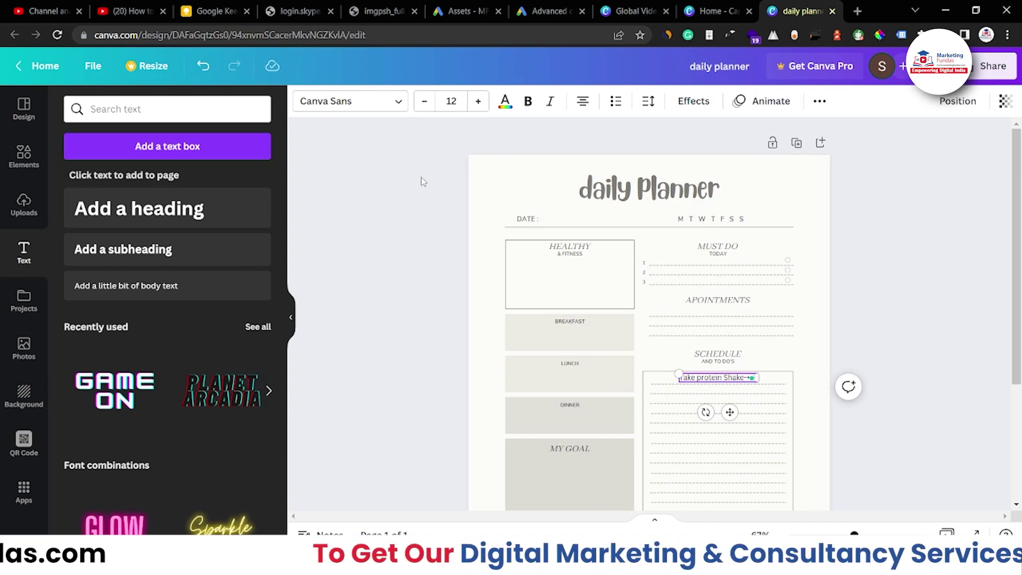
{"action": "left_click", "coordinate": [13, 113]}
{"action": "scroll", "coordinate": [124, 342], "scroll_direction": "down", "scroll_amount": 3}
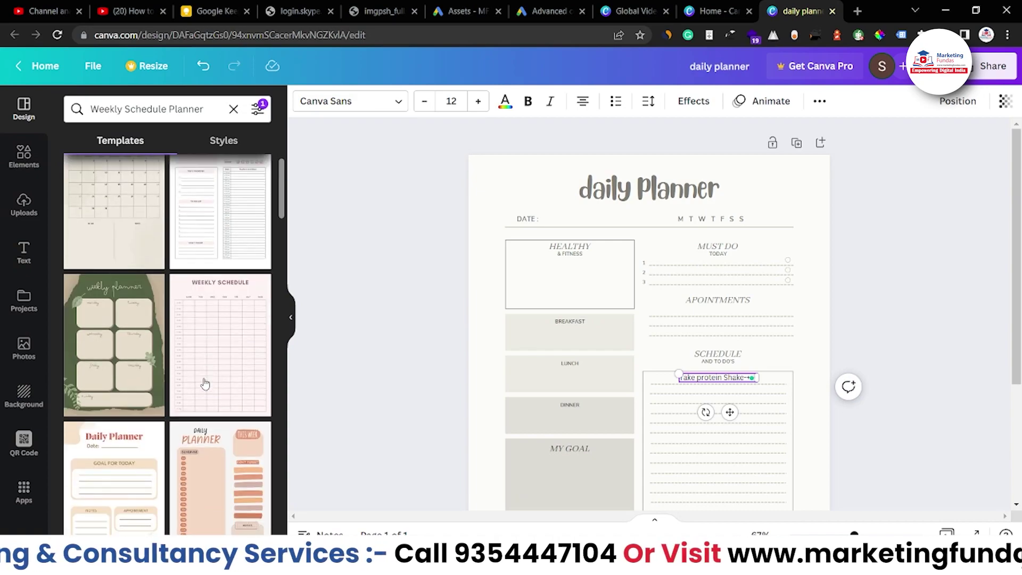
{"action": "scroll", "coordinate": [124, 342], "scroll_direction": "up", "scroll_amount": 3}
{"action": "mouse_move", "coordinate": [124, 341]}
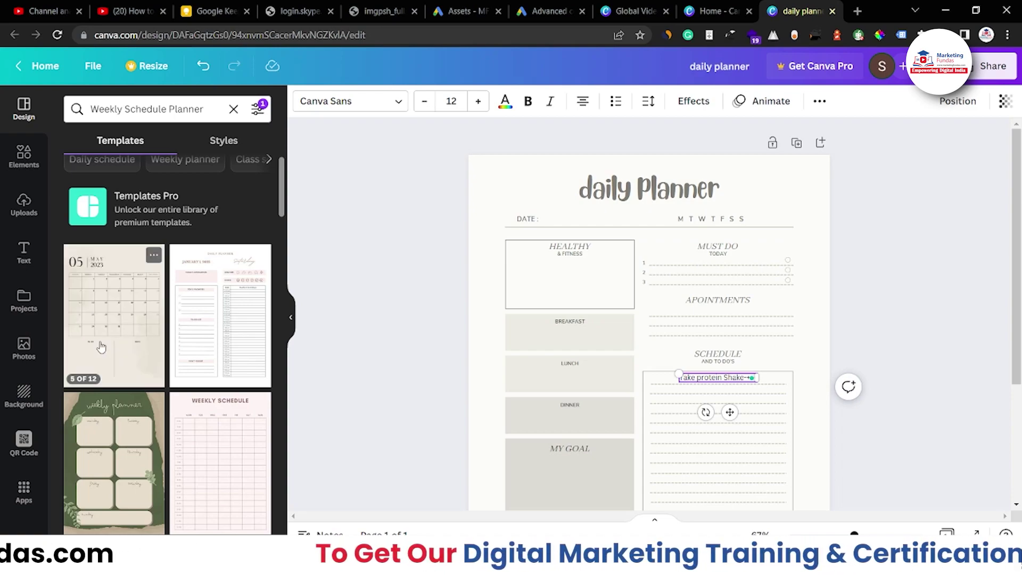
{"action": "mouse_move", "coordinate": [91, 374]}
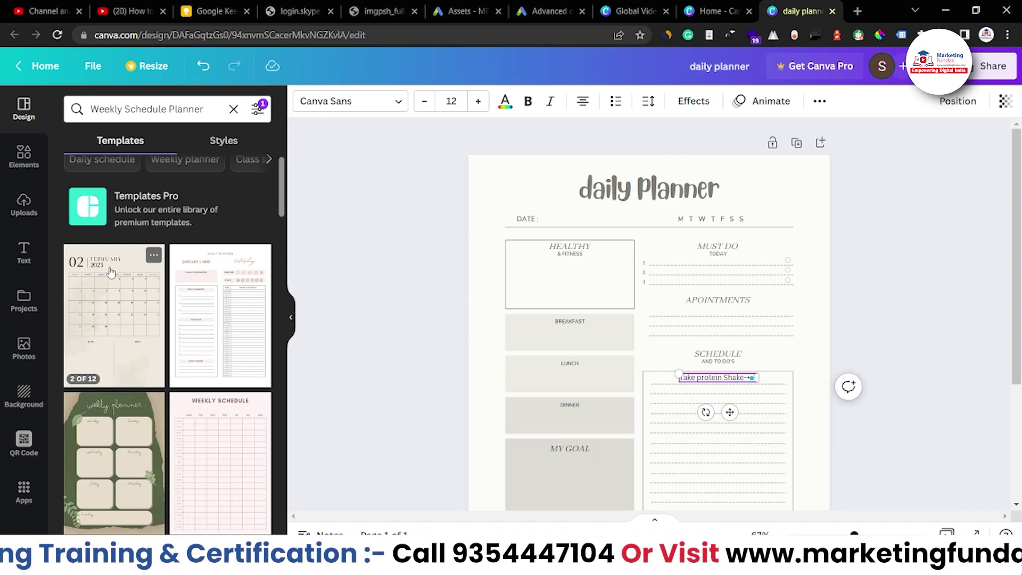
{"action": "left_click", "coordinate": [153, 254]}
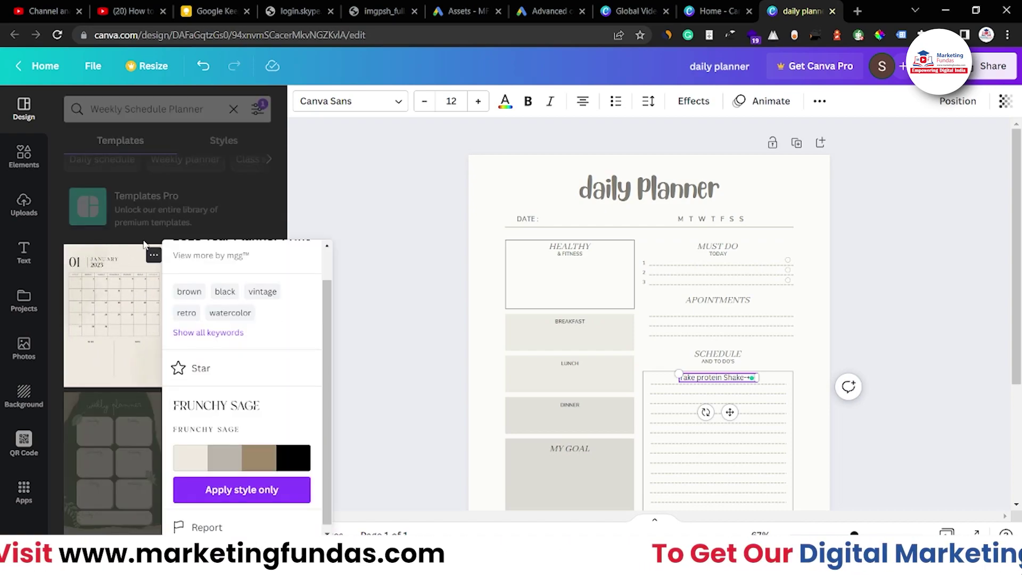
{"action": "left_click", "coordinate": [142, 249]}
{"action": "left_click", "coordinate": [141, 250]}
{"action": "scroll", "coordinate": [228, 258], "scroll_direction": "down", "scroll_amount": 10}
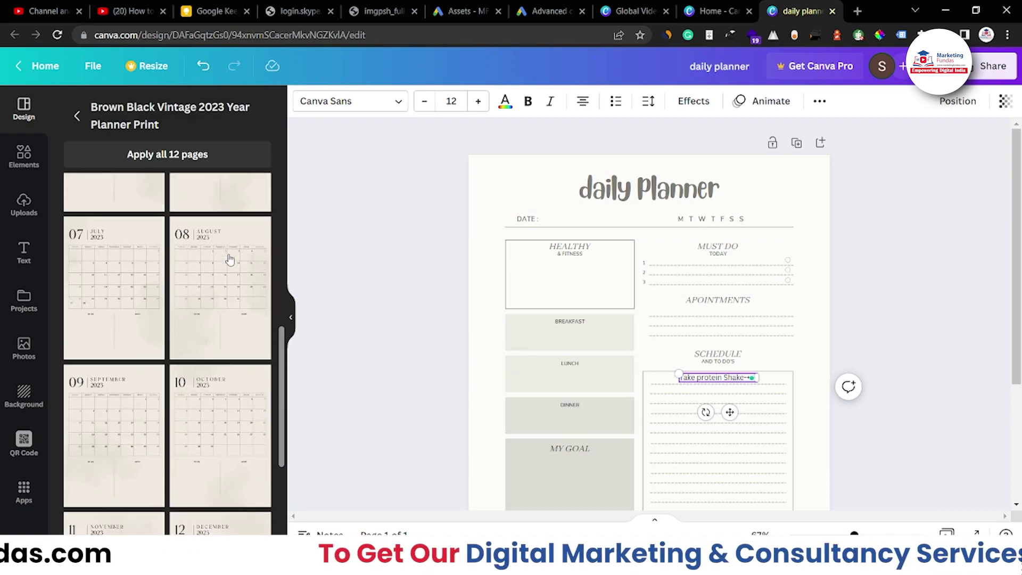
{"action": "scroll", "coordinate": [113, 341], "scroll_direction": "up", "scroll_amount": 10}
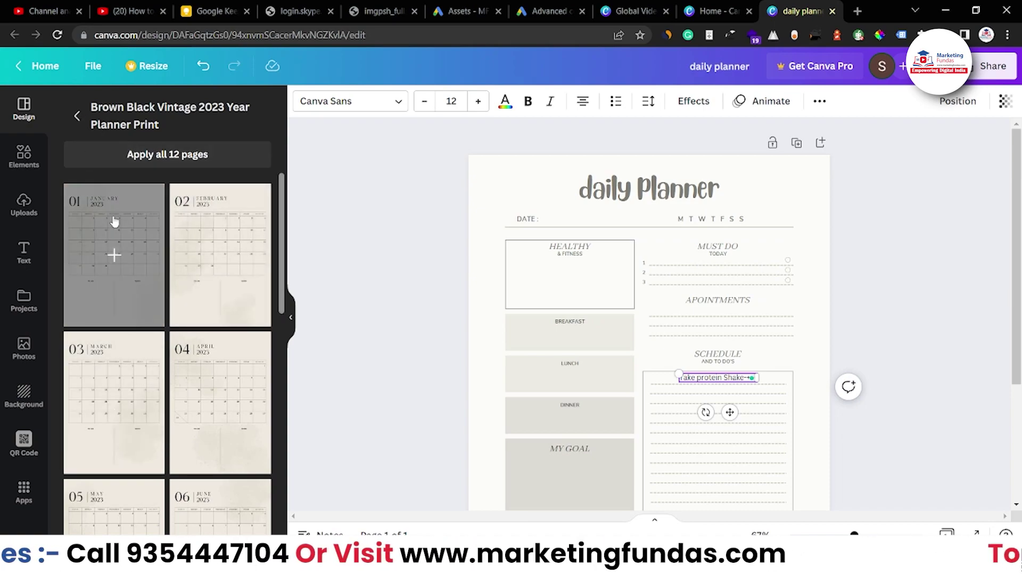
{"action": "left_click", "coordinate": [77, 116]}
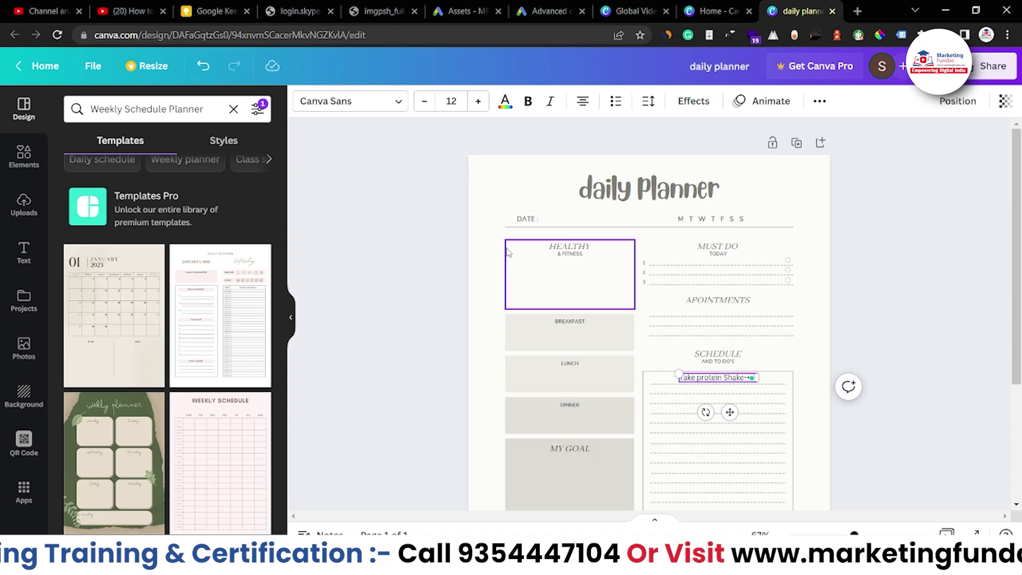
Delete the outlined box around the HEALTHY & FITNESS section, keeping its heading
{"action": "left_click", "coordinate": [530, 262]}
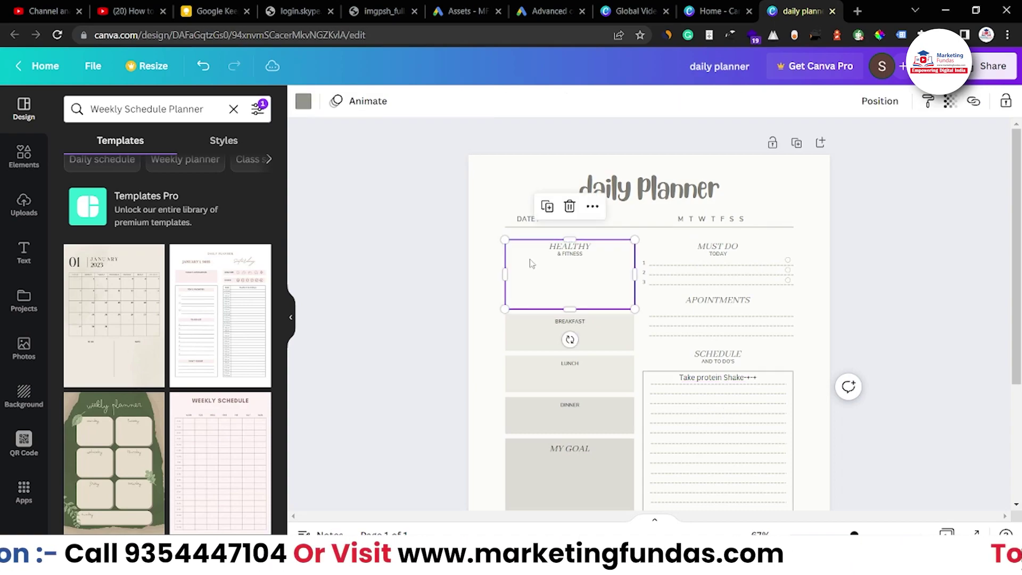
{"action": "key", "text": "Delete"}
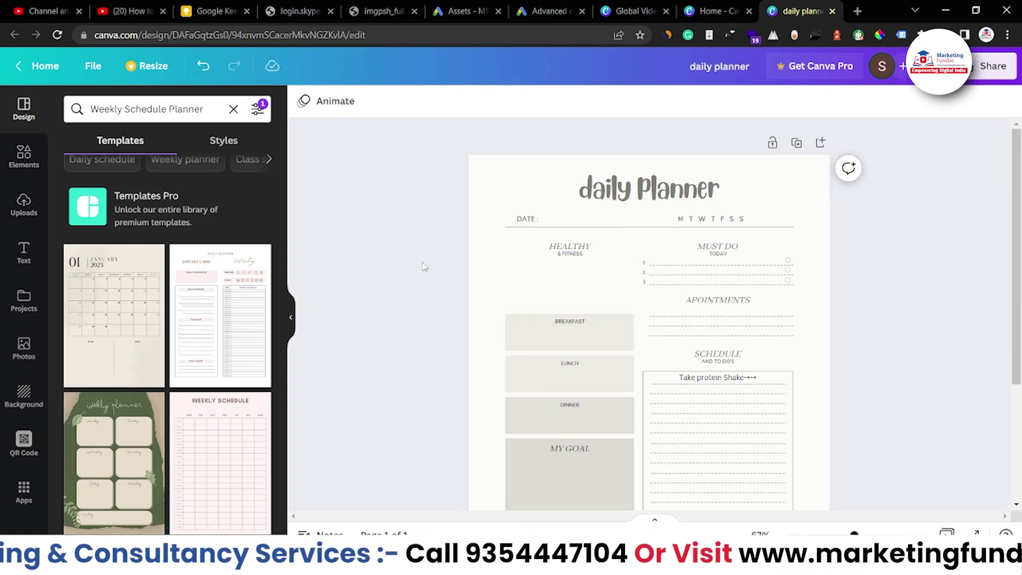
{"action": "scroll", "coordinate": [423, 267], "scroll_direction": "down", "scroll_amount": 3}
{"action": "scroll", "coordinate": [243, 293], "scroll_direction": "down", "scroll_amount": 3}
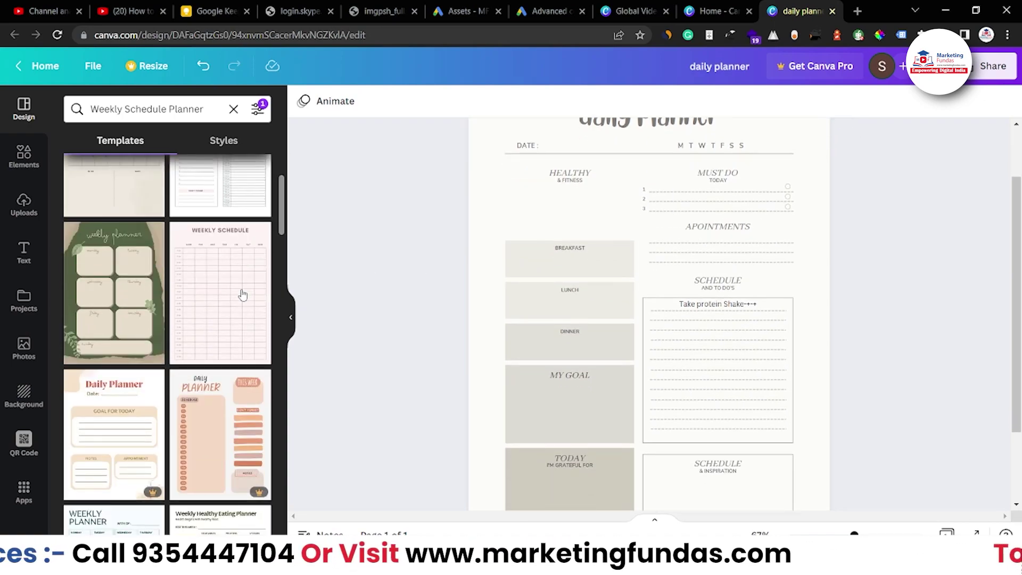
Add the green weekly planner template as a new second page, ticking Don't show again
{"action": "left_click", "coordinate": [112, 269]}
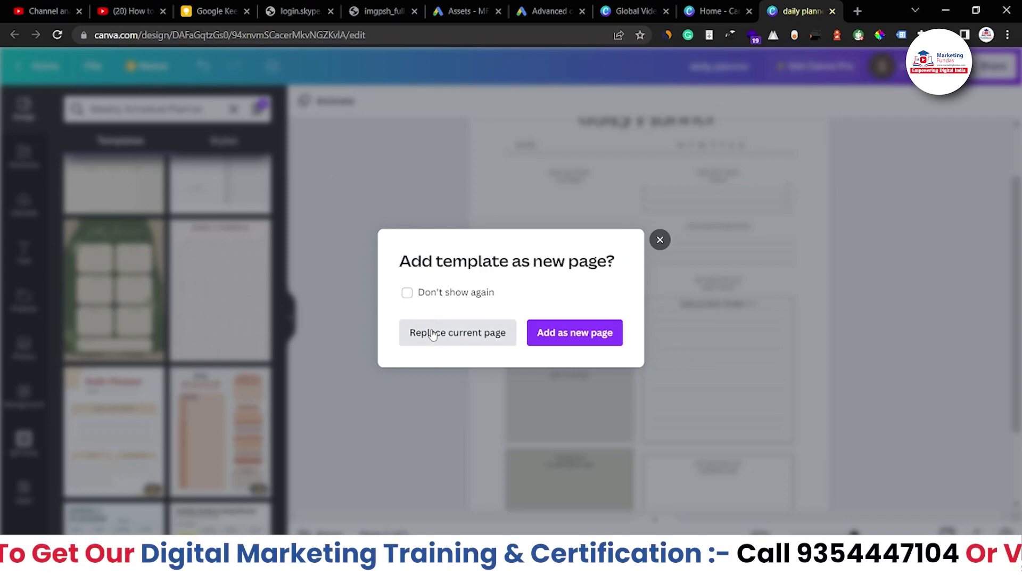
{"action": "left_click", "coordinate": [418, 293]}
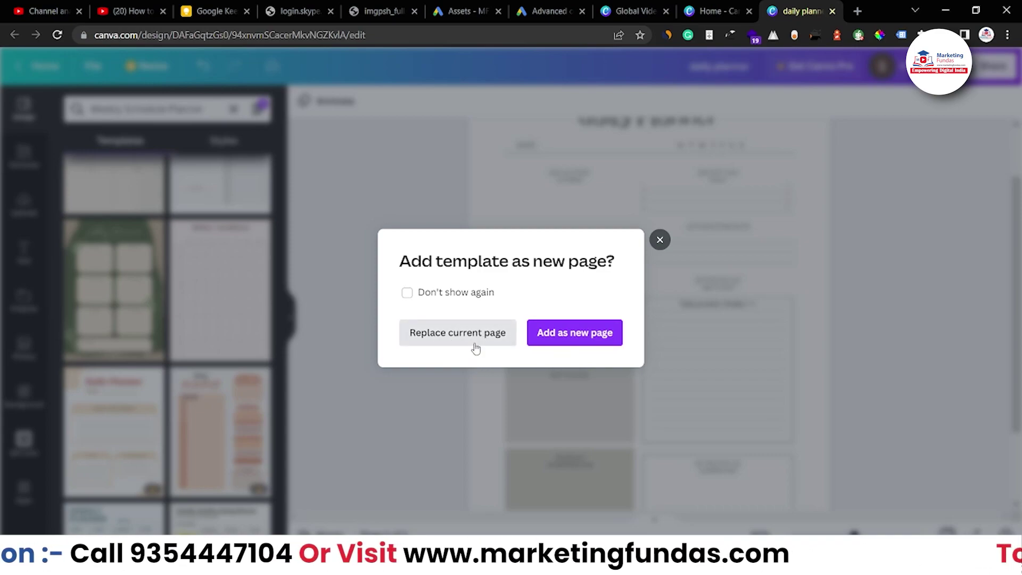
{"action": "left_click", "coordinate": [575, 334]}
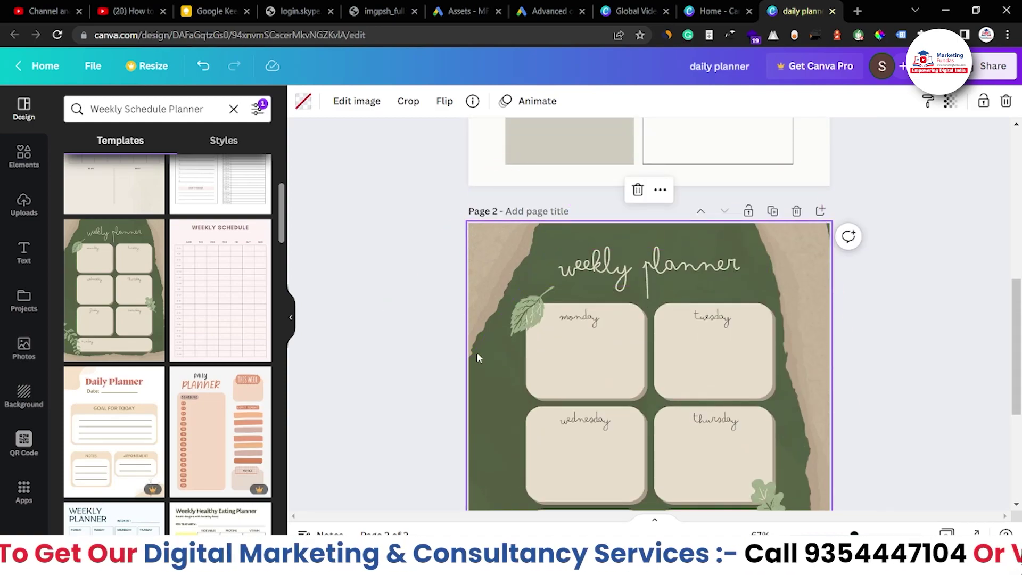
{"action": "scroll", "coordinate": [447, 368], "scroll_direction": "down", "scroll_amount": 1}
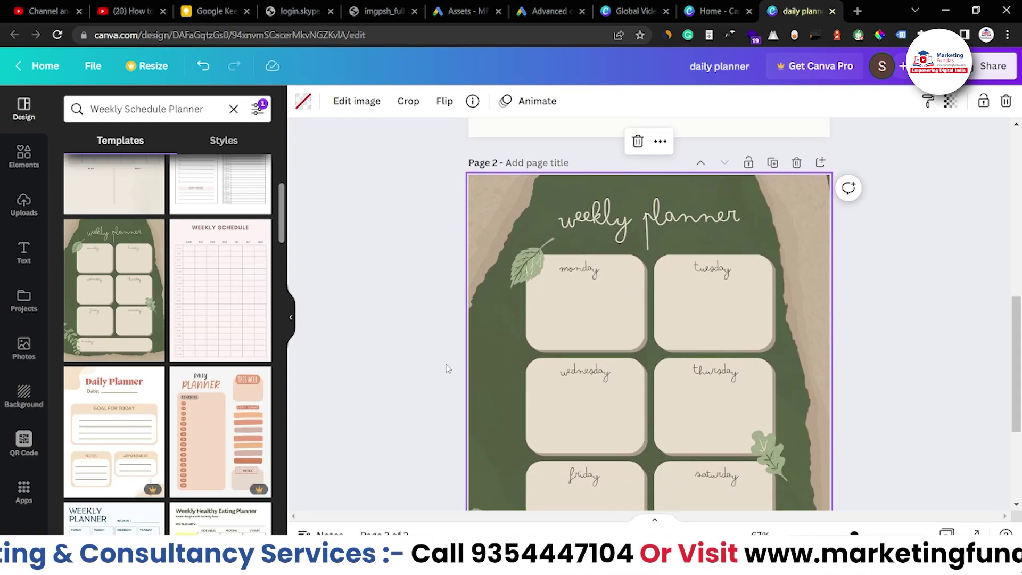
{"action": "scroll", "coordinate": [447, 368], "scroll_direction": "down", "scroll_amount": 3}
{"action": "scroll", "coordinate": [447, 319], "scroll_direction": "up", "scroll_amount": 4}
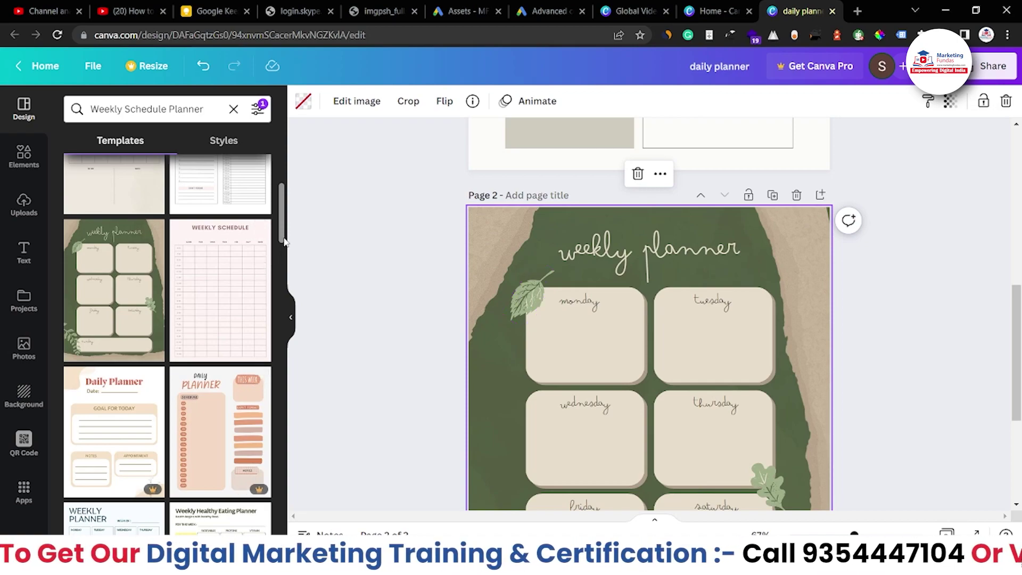
{"action": "scroll", "coordinate": [388, 277], "scroll_direction": "up", "scroll_amount": 3}
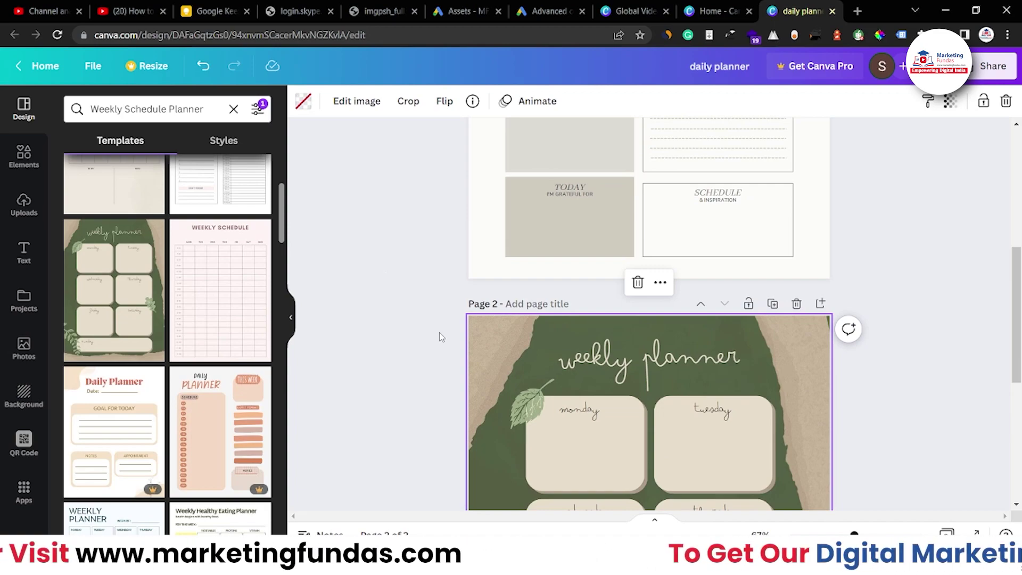
{"action": "scroll", "coordinate": [440, 335], "scroll_direction": "down", "scroll_amount": 3}
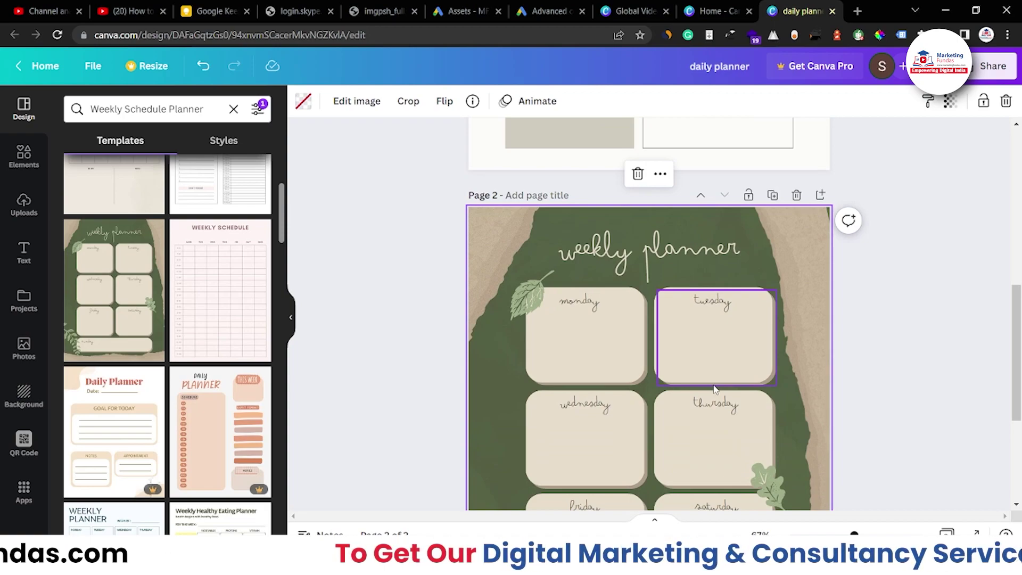
{"action": "scroll", "coordinate": [633, 404], "scroll_direction": "down", "scroll_amount": 3}
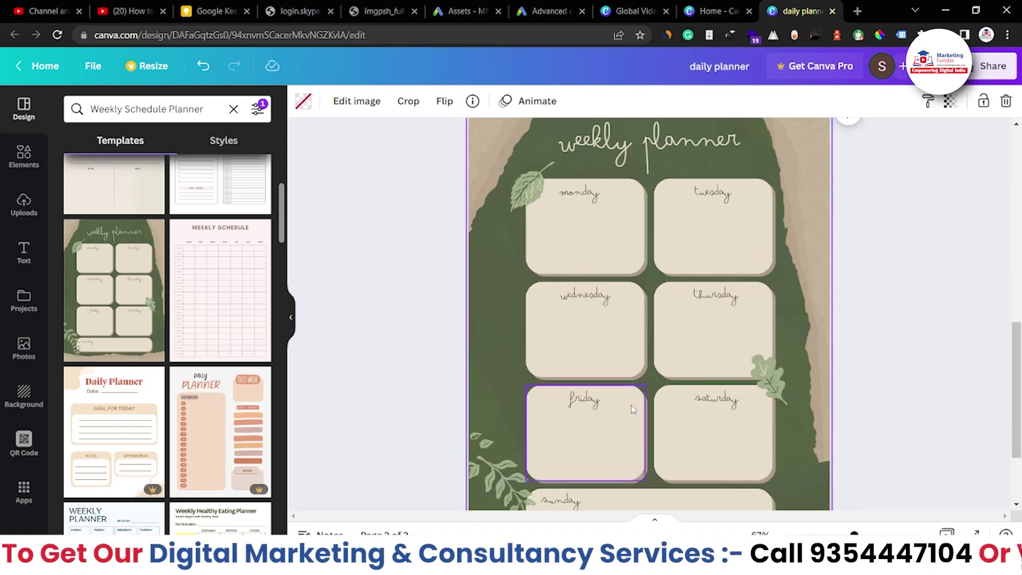